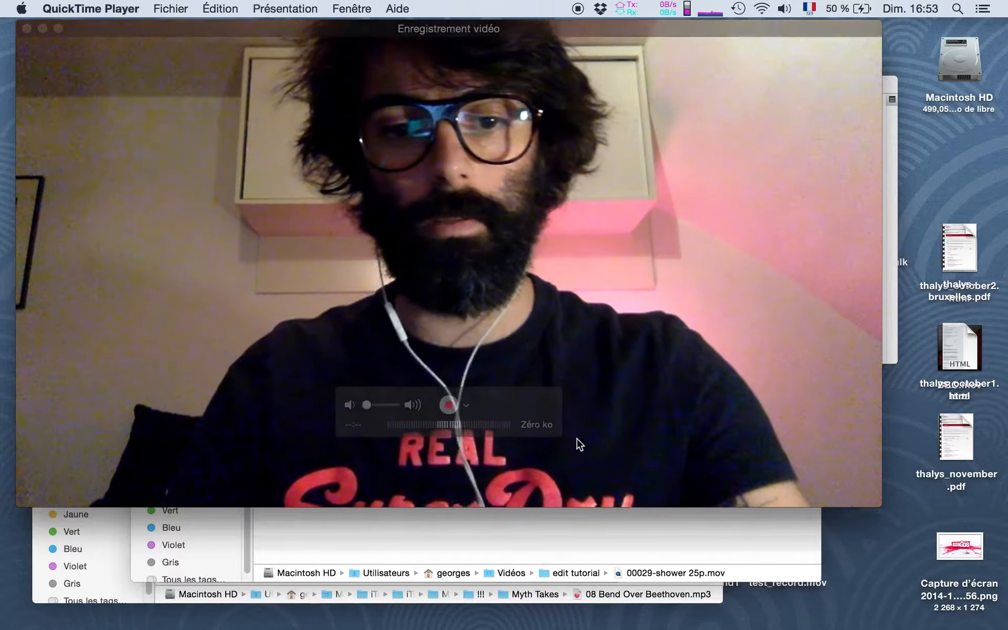
Step: Switch to Blender, open the Support an Open Animation Movie page from the splash screen, and quit the browser
left_click(556, 528)
left_click(617, 62)
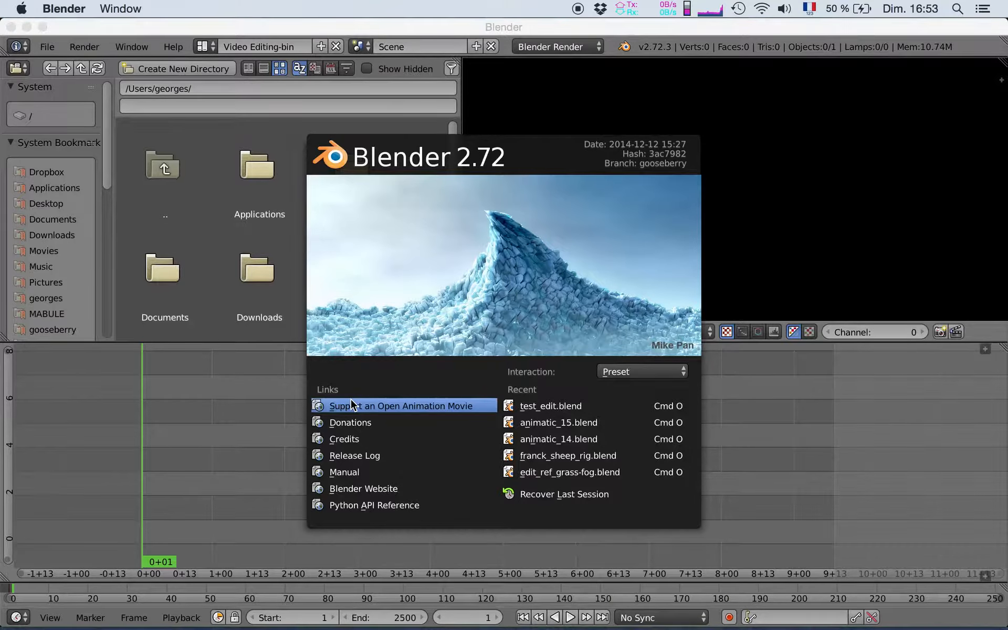
left_click(351, 404)
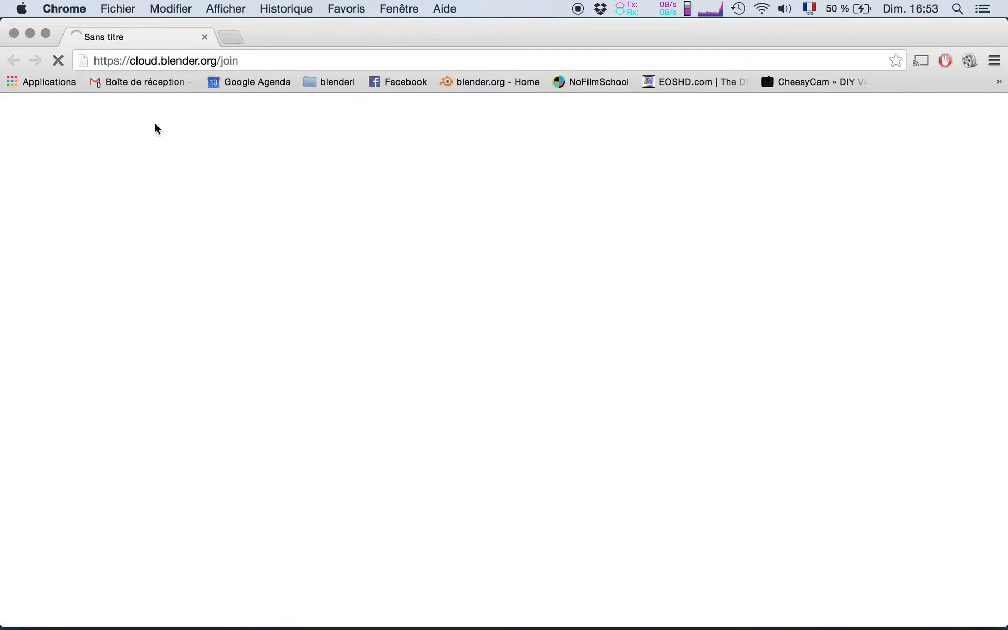
key("super+q")
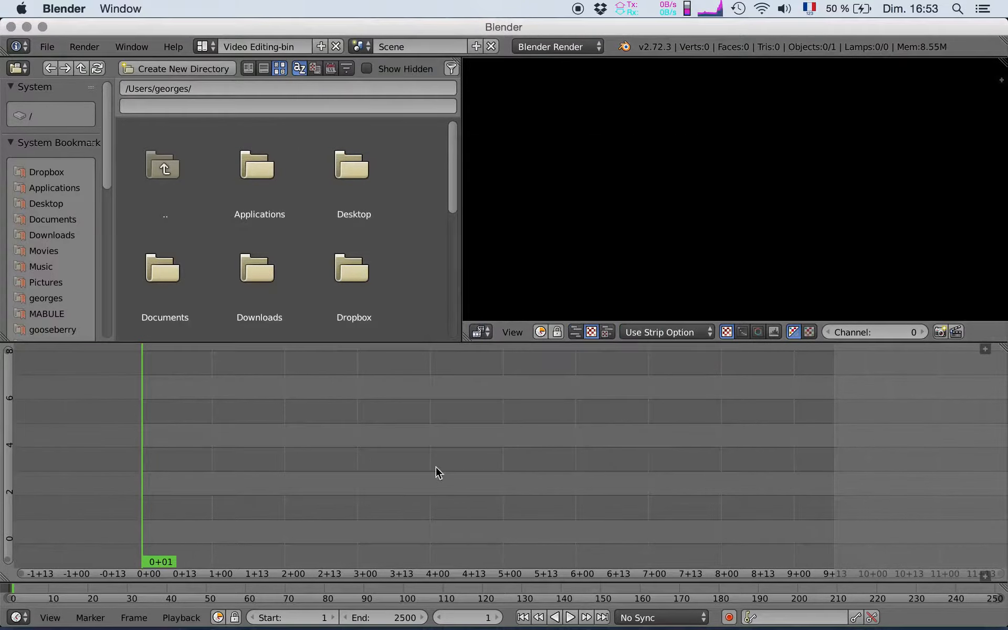
Step: Make the video editing window fill the whole screen
key("alt+F11")
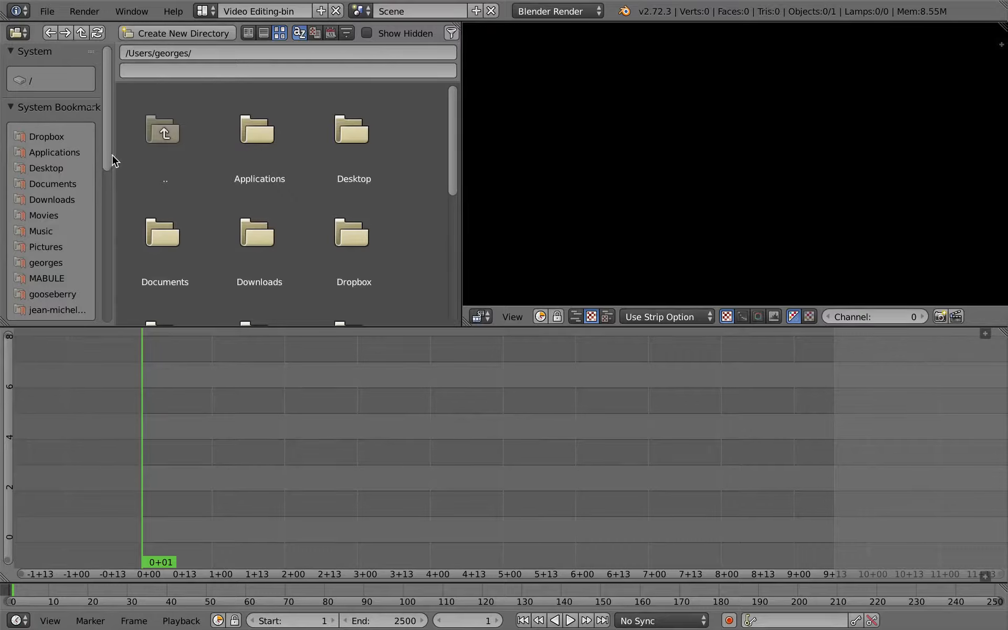
key("super+Tab")
key("super+Tab")
key("super+Tab")
Step: Show the contents of the bookmarked edit tutorial folder in the file browser
left_click(45, 216)
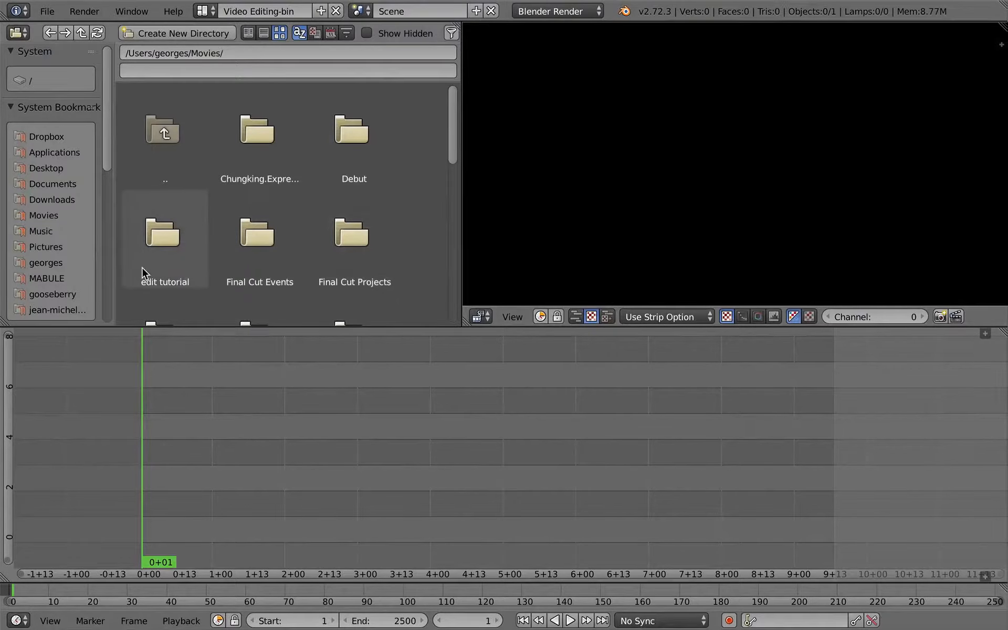
left_click_drag(107, 159, 107, 268)
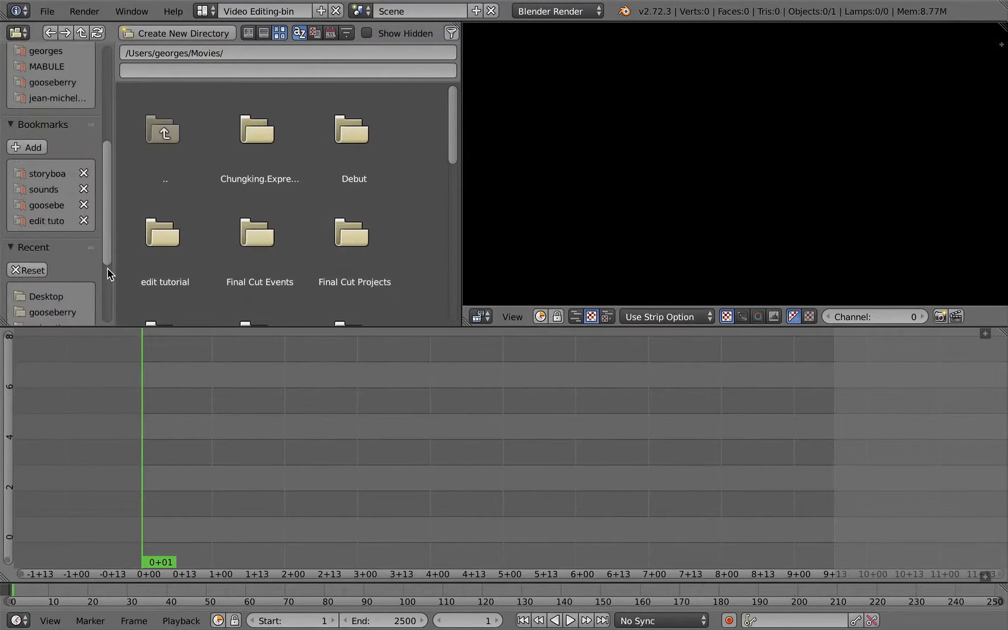
left_click(47, 220)
key("super+Tab")
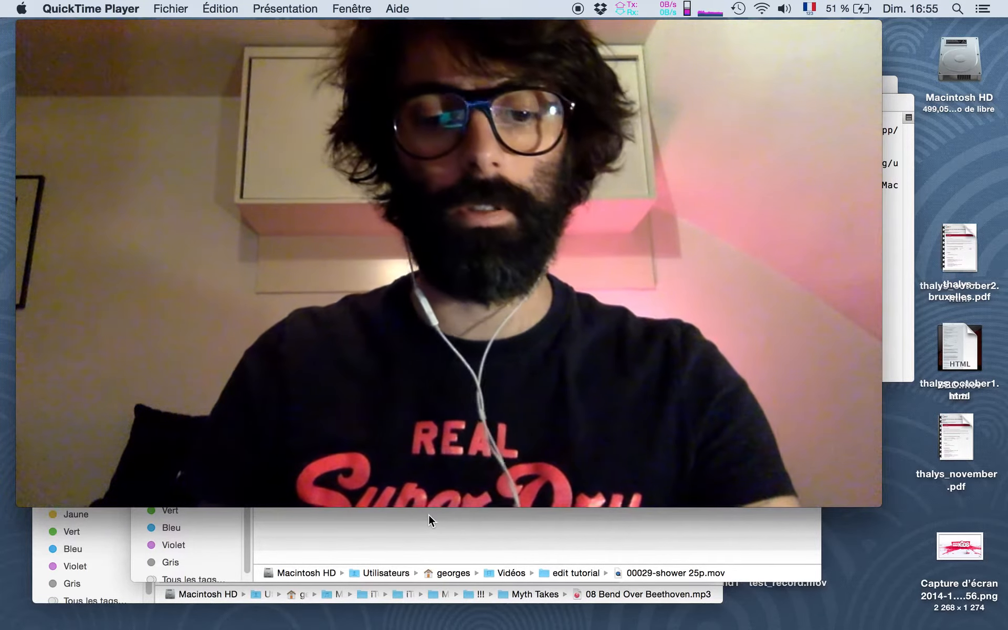
key("super+Tab")
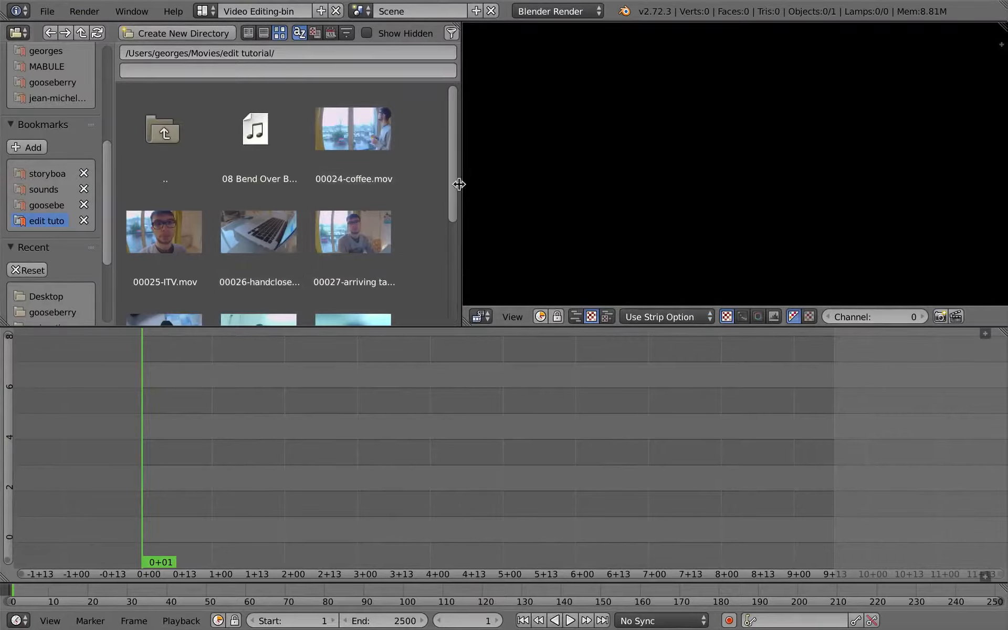
Step: Add 00025-ITV.mov to the sequencer at frame 1 and turn off the Use Overdrop image overlay
mouse_move(452, 199)
left_mouse_down()
mouse_move(445, 270)
mouse_move(445, 206)
left_mouse_up()
left_click(165, 226)
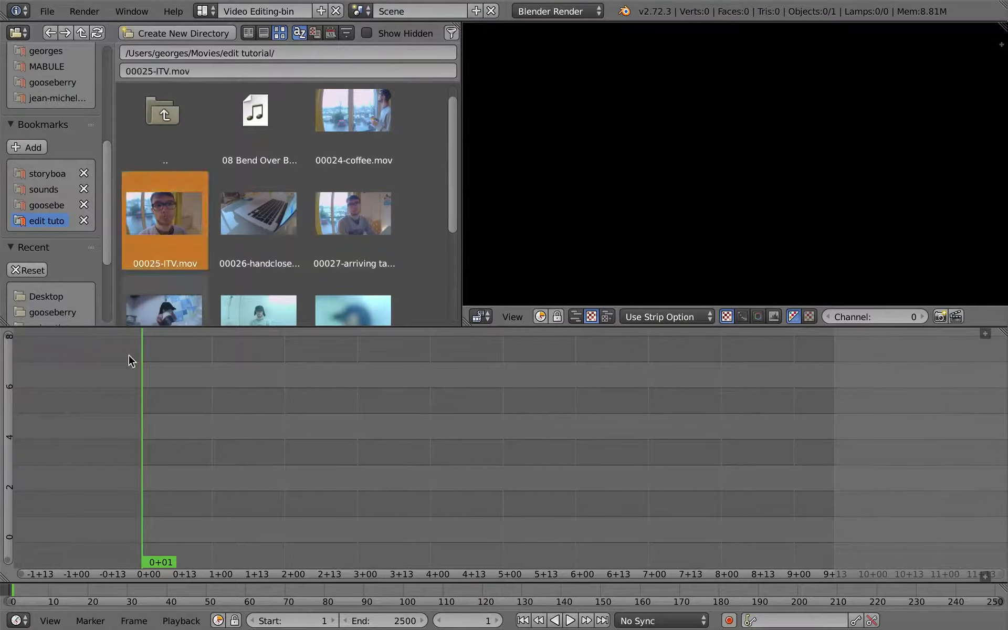
left_click_drag(162, 216, 177, 445)
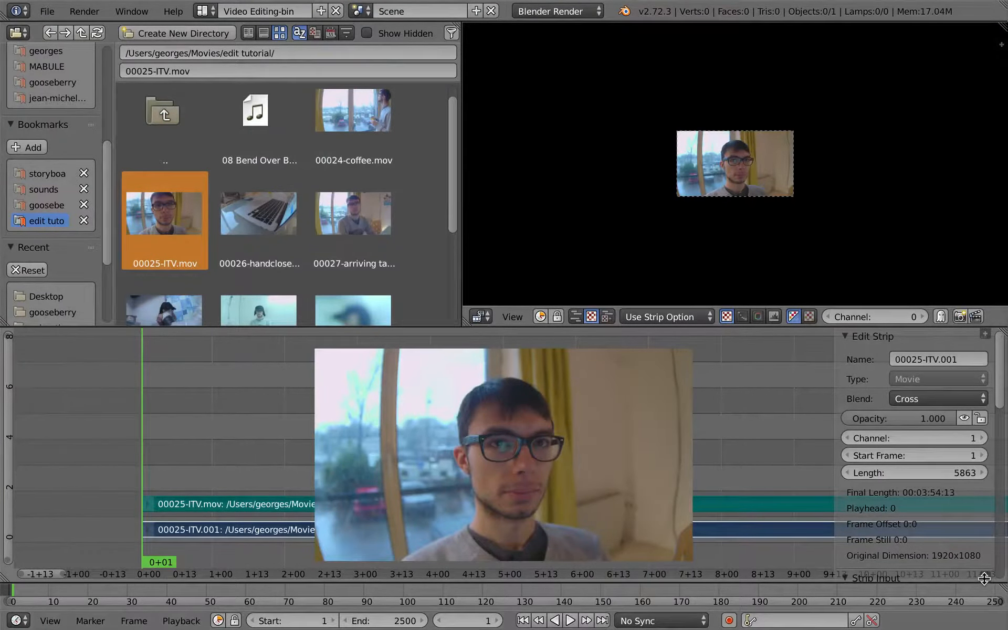
left_click(985, 577)
left_click(609, 572)
Step: Add the ITV mp3 sound file on channel 3 at frame 1 and fit the video image in the preview
scroll(454, 273, "down", 4)
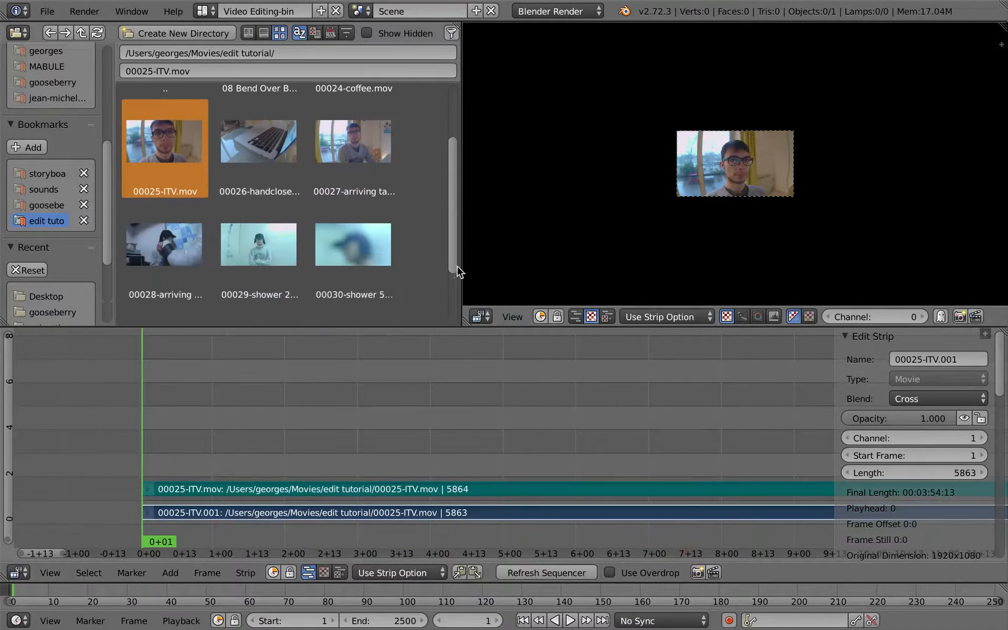
left_click_drag(166, 270, 174, 463)
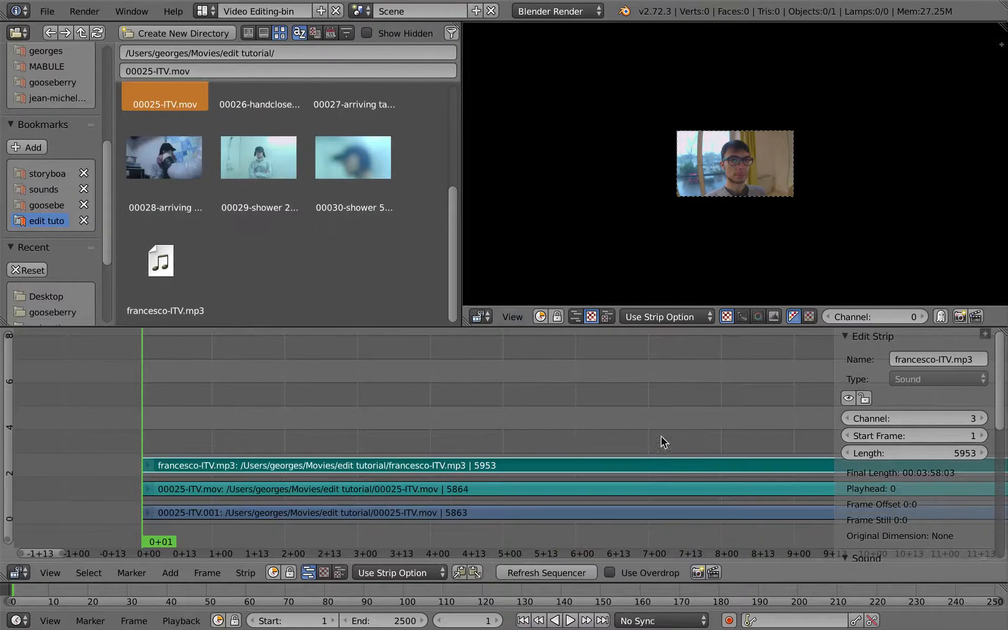
middle_click_drag(739, 221, 749, 170, "ctrl")
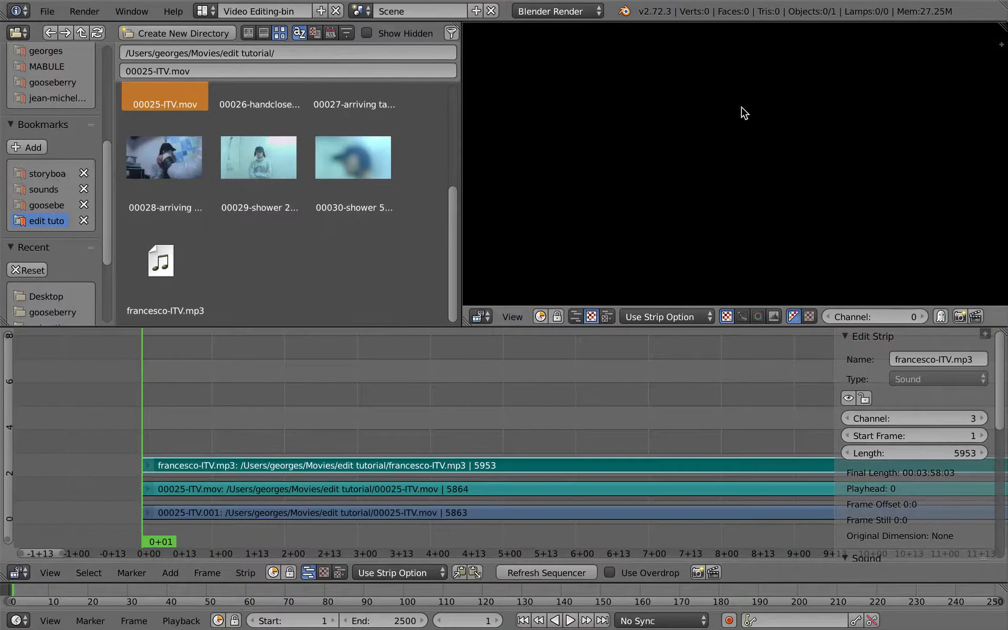
key("Home")
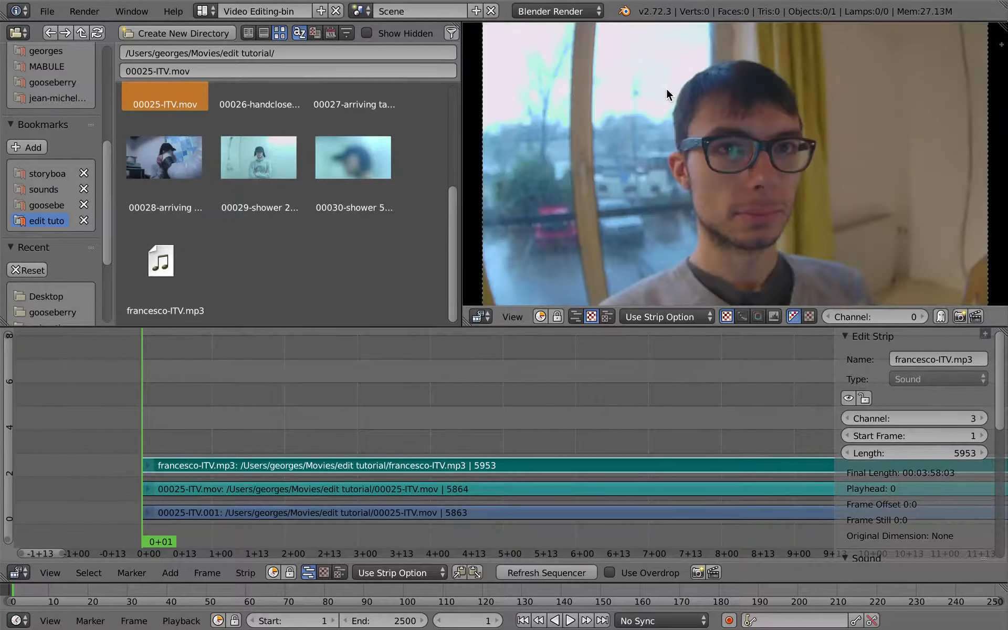
Step: Move the playhead to 0+06 and reframe the preview so the whole video image fits inside it
scroll(746, 247, "up", 10)
middle_click_drag(749, 260, 730, 146)
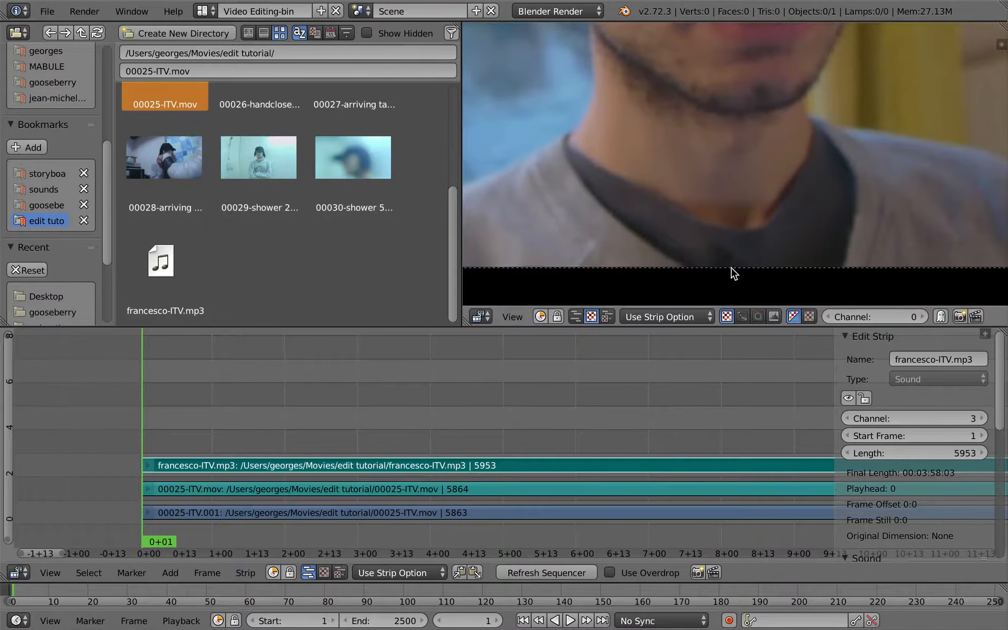
left_click_drag(288, 419, 158, 423)
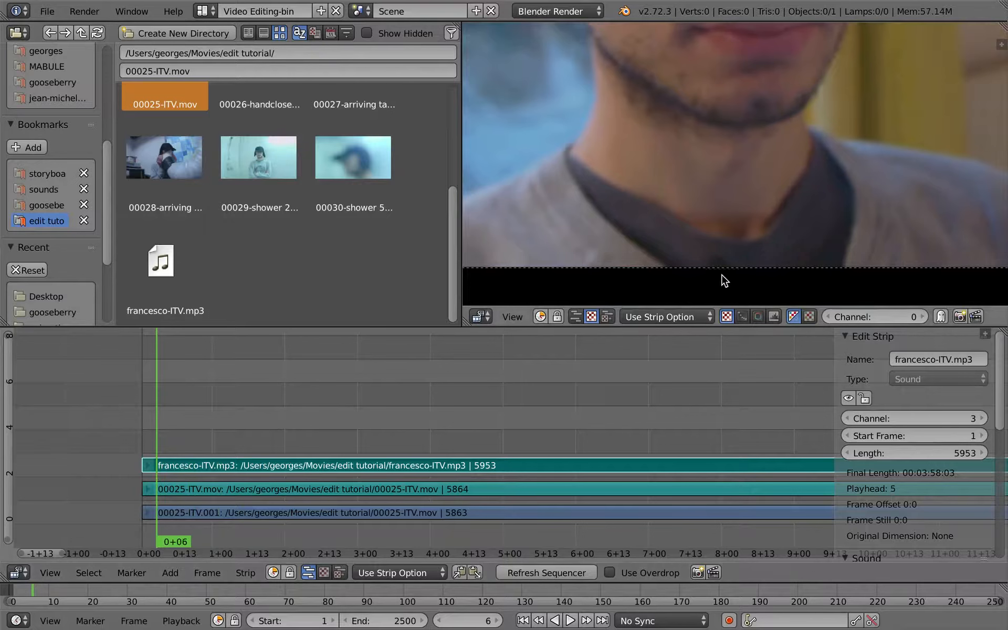
scroll(293, 427, "down", 3)
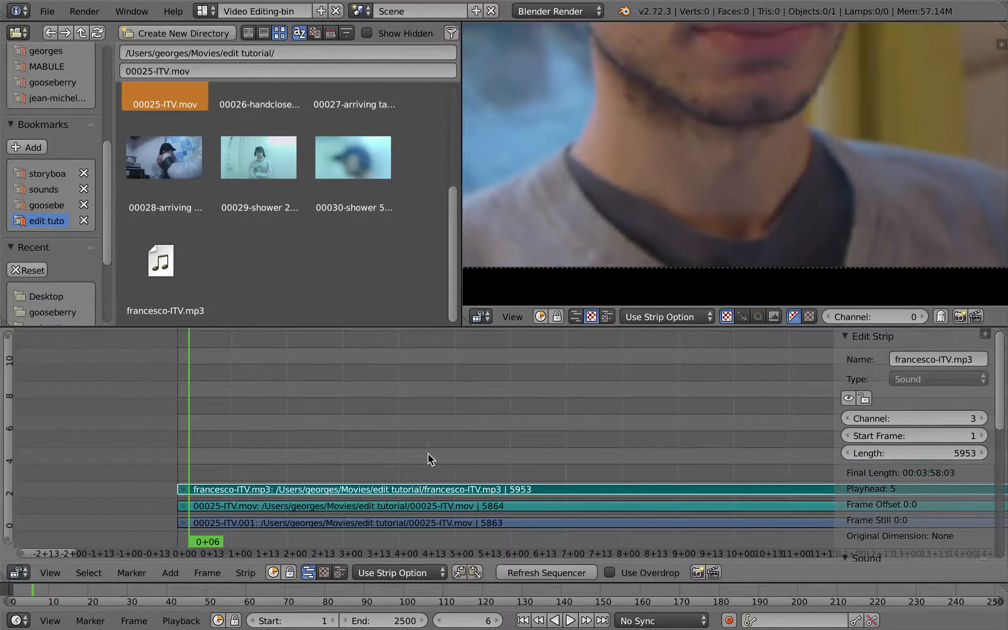
middle_click_drag(428, 454, 391, 414)
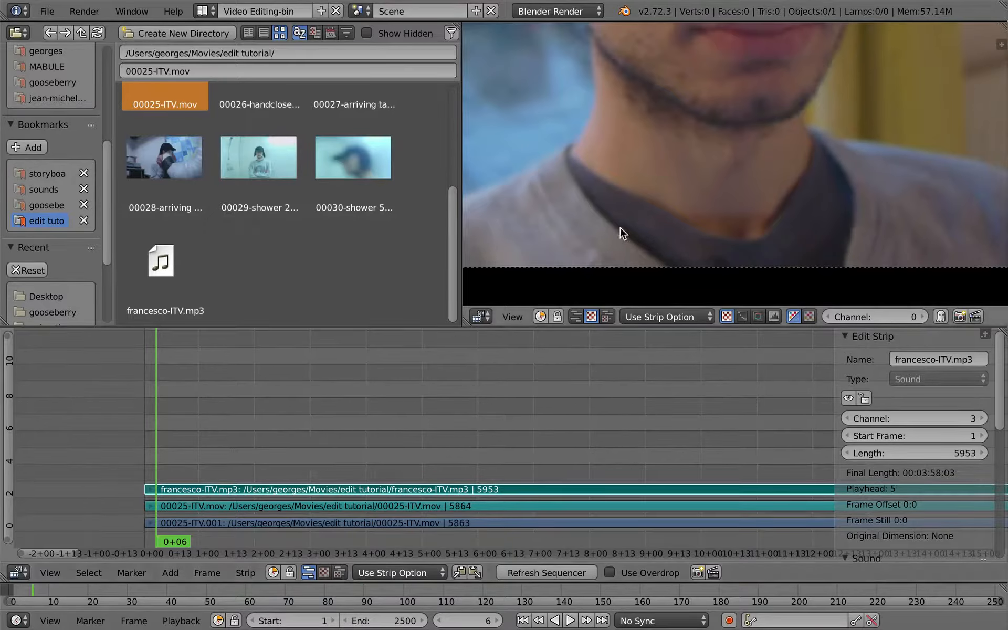
scroll(647, 194, "down", 6)
middle_click_drag(655, 191, 682, 274)
middle_click_drag(593, 231, 559, 241)
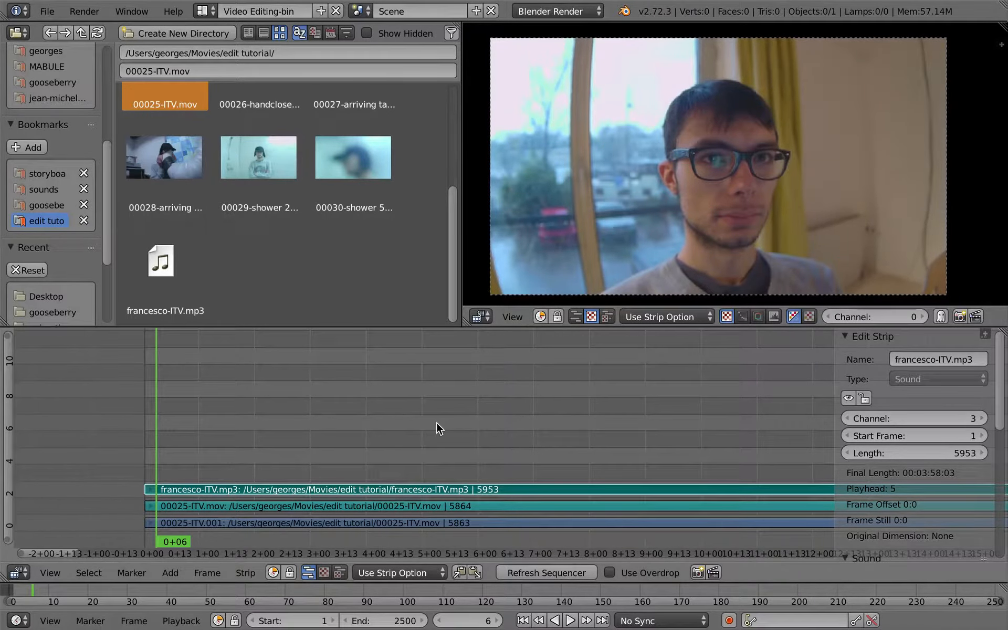
Step: Maximize the sequencer and inspect the strips from their start to their end
key("ctrl+Up")
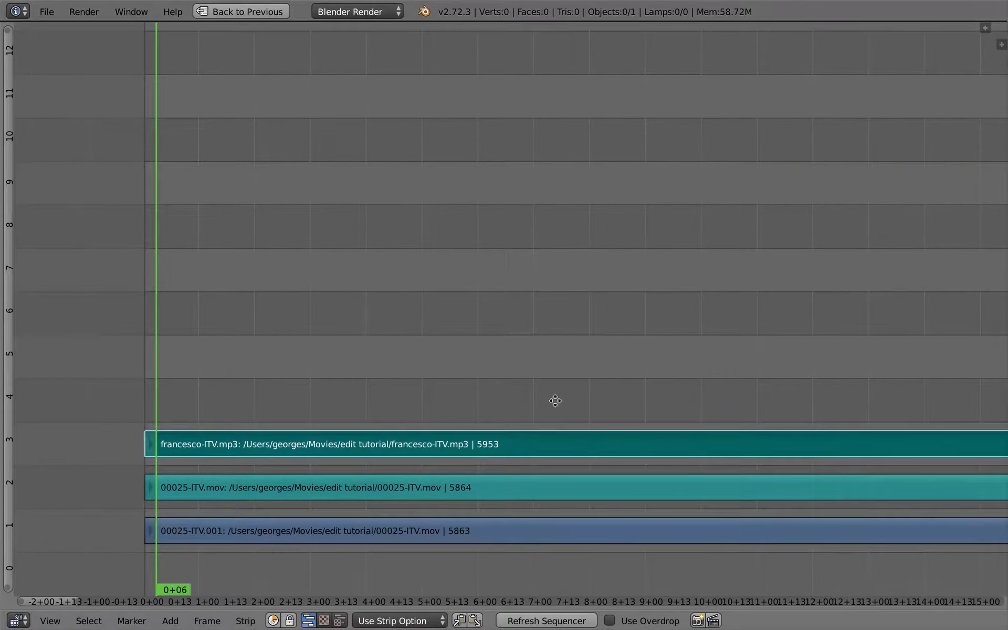
middle_click_drag(555, 400, 412, 435, "ctrl")
middle_click_drag(706, 420, 404, 375)
middle_click_drag(511, 446, 555, 433, "ctrl")
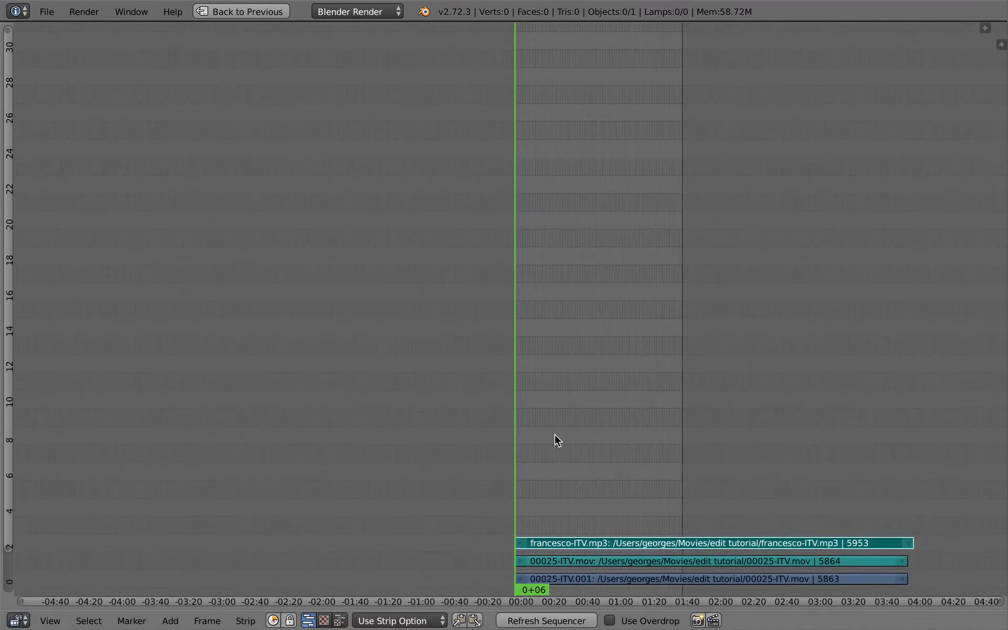
middle_click_drag(890, 558, 813, 530)
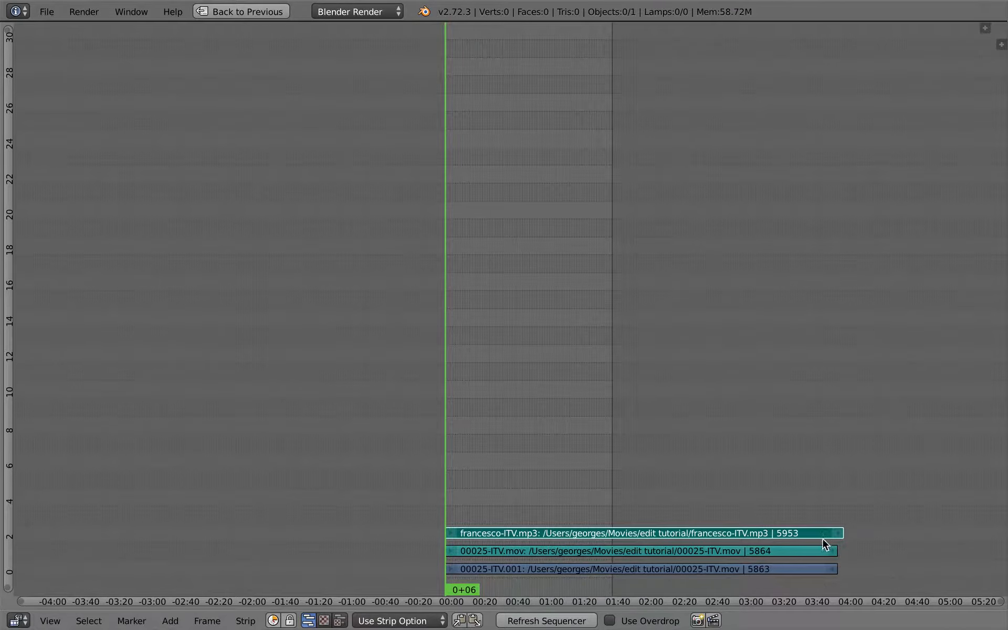
scroll(512, 510, "up", 8)
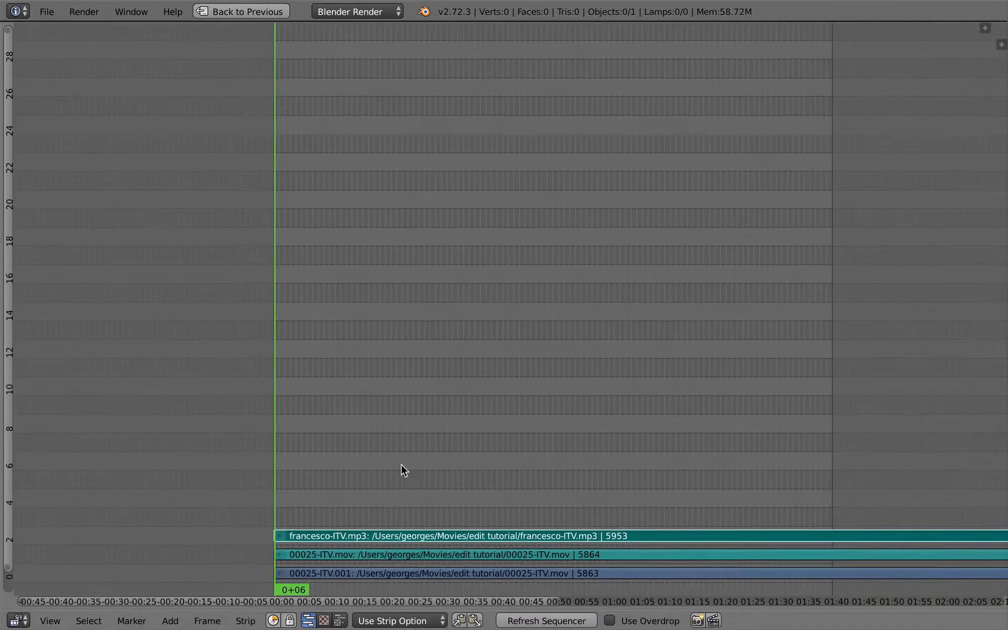
middle_click_drag(401, 464, 399, 529, "ctrl")
middle_click_drag(348, 471, 452, 500)
middle_click_drag(285, 520, 492, 530)
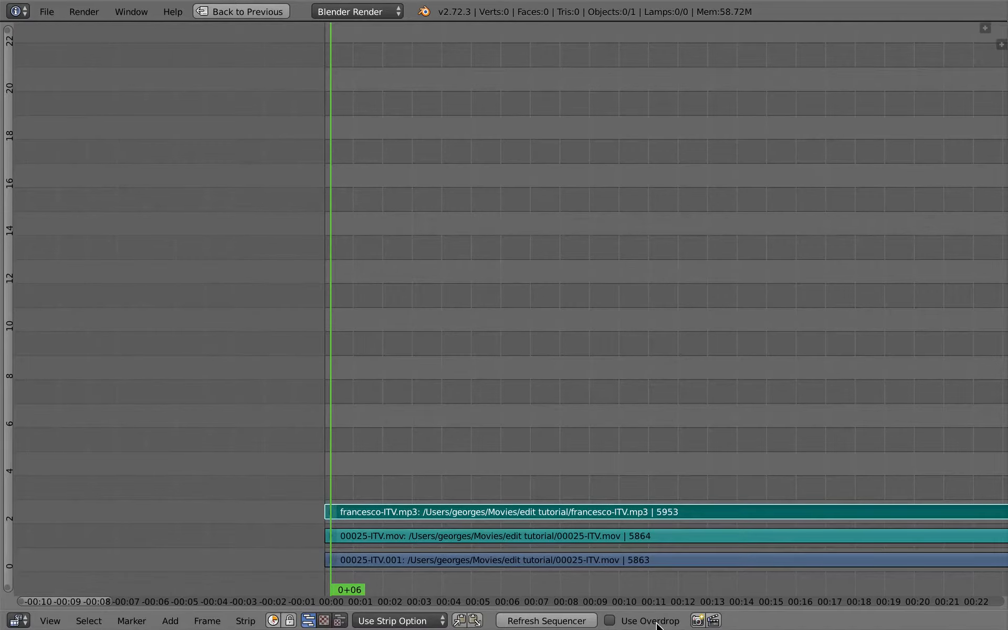
Step: Enable Use Overdrop, then enlarge the overlaid video image and place it above the strips
left_click(611, 621)
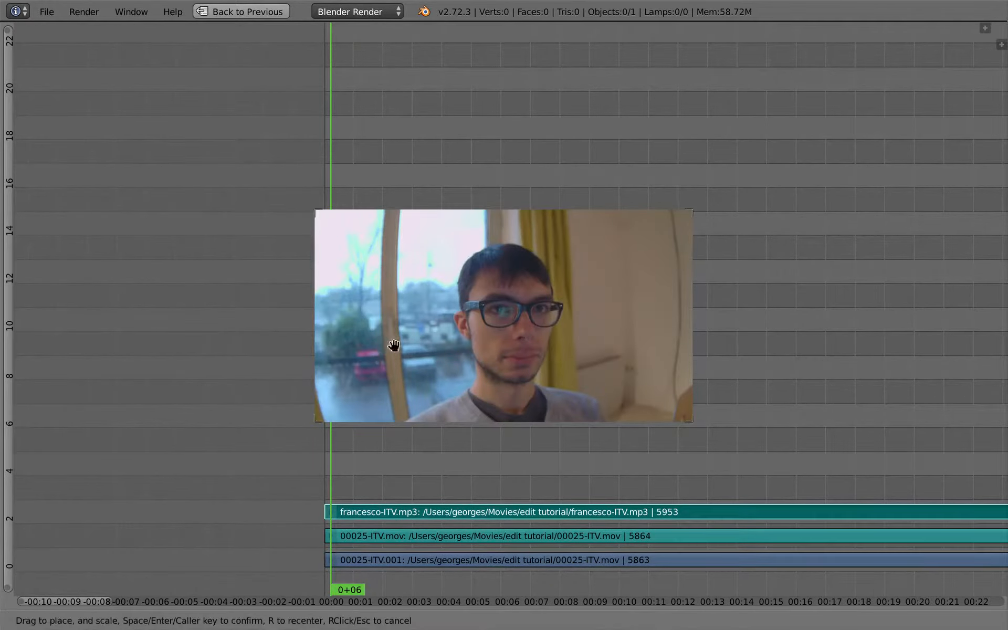
key("shift+o")
left_click_drag(568, 388, 479, 365)
left_click_drag(515, 218, 520, 220)
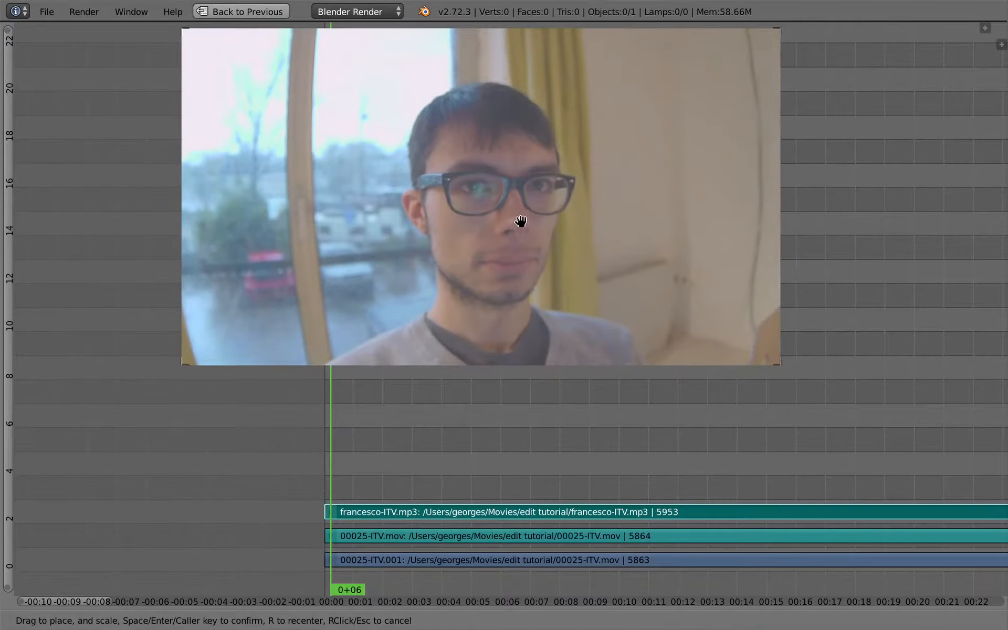
key("Return")
Step: Move the playhead to 5+13 and hide the sequencer's header
left_click_drag(478, 442, 486, 475)
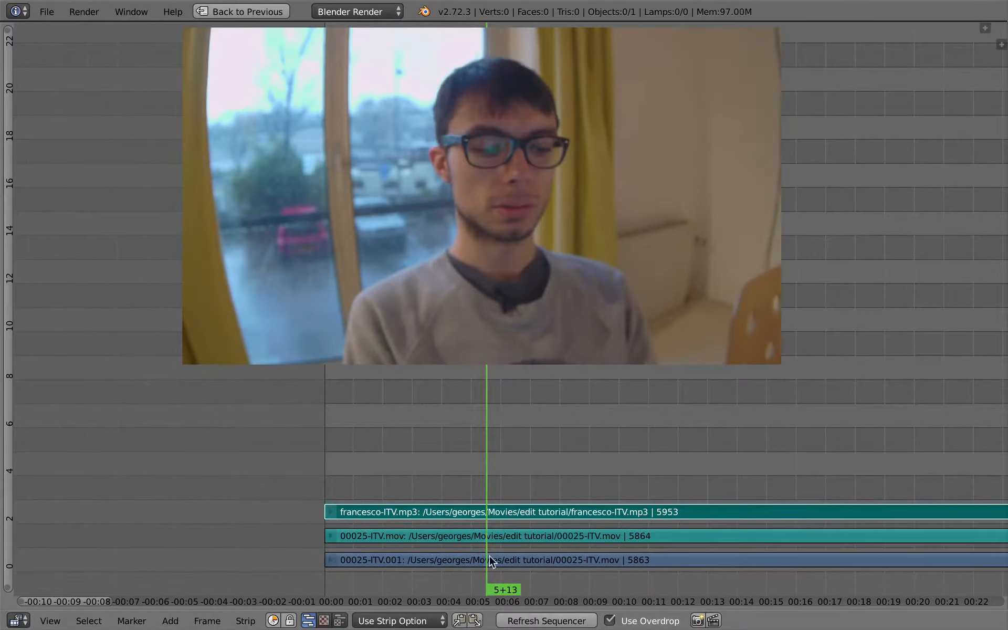
left_click_drag(815, 610, 815, 624)
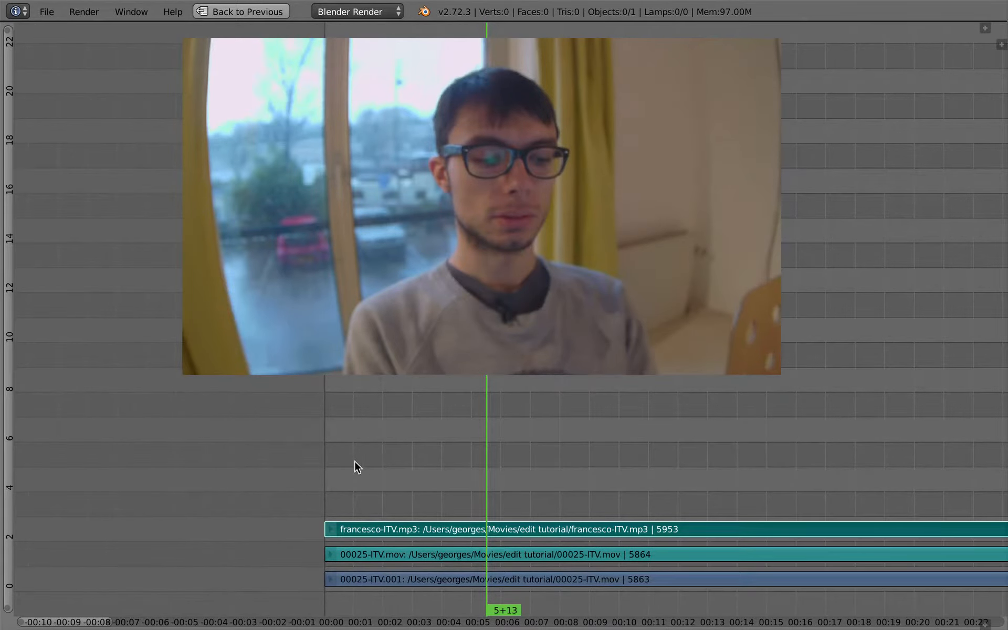
Step: Examine the beginning of the three strips around the playhead at different zoom levels
scroll(439, 482, "right", 10)
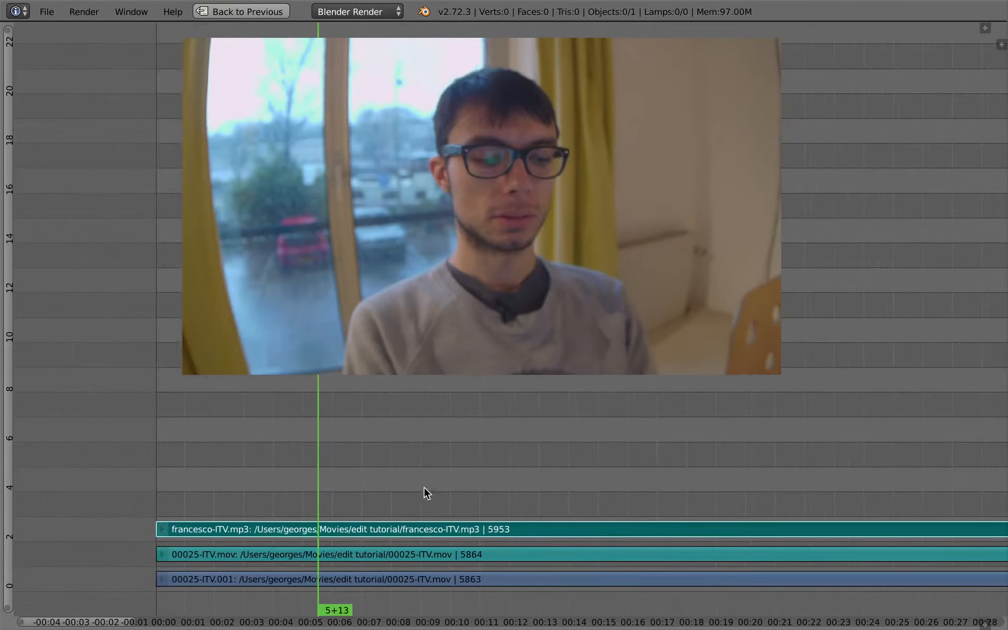
scroll(402, 458, "left", 2)
scroll(402, 458, "up", 3, "ctrl")
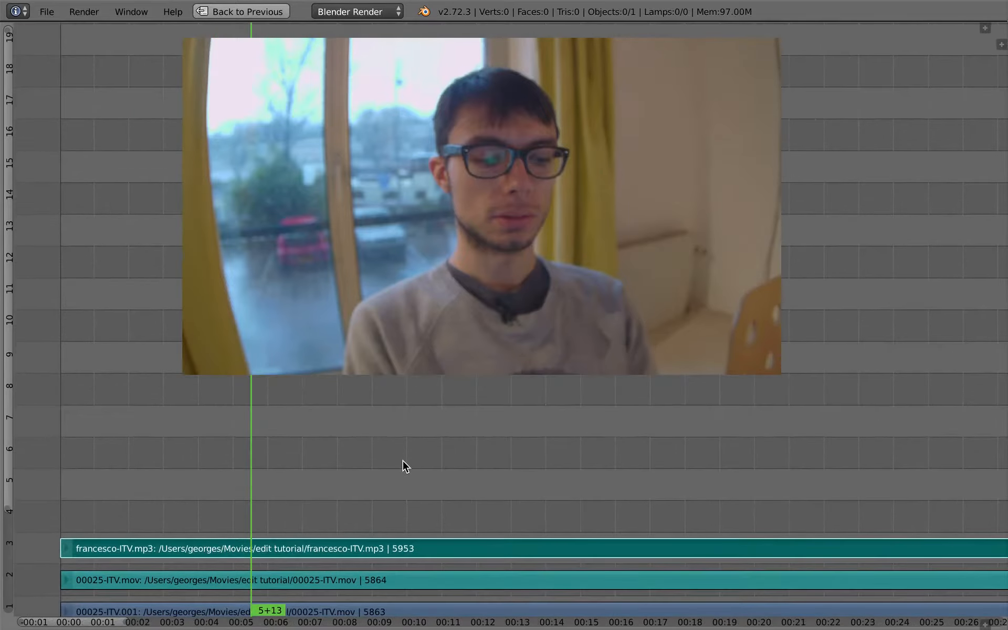
scroll(403, 478, "down", 4)
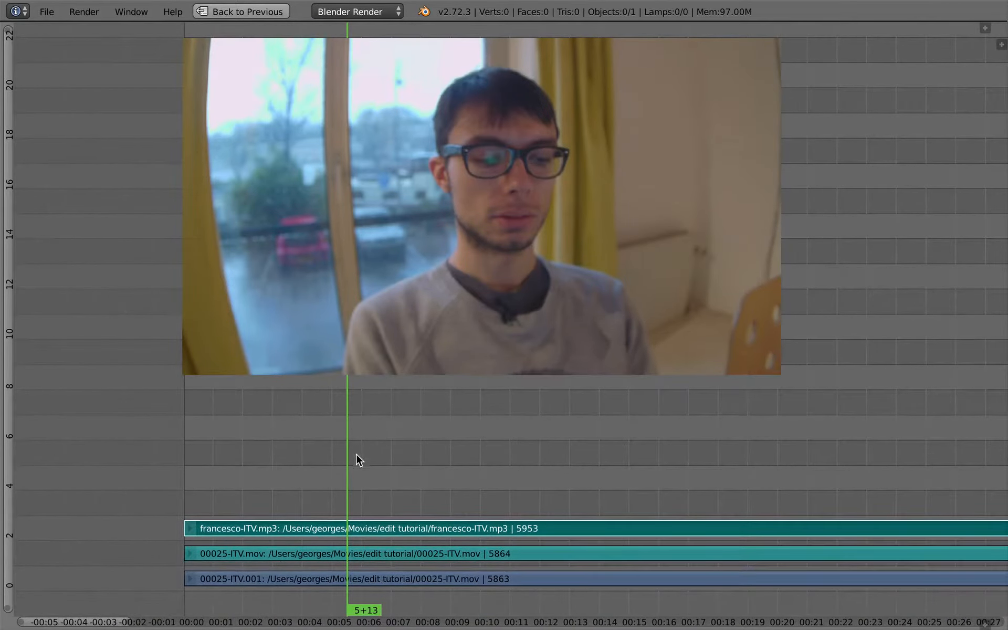
middle_click_drag(355, 452, 367, 426)
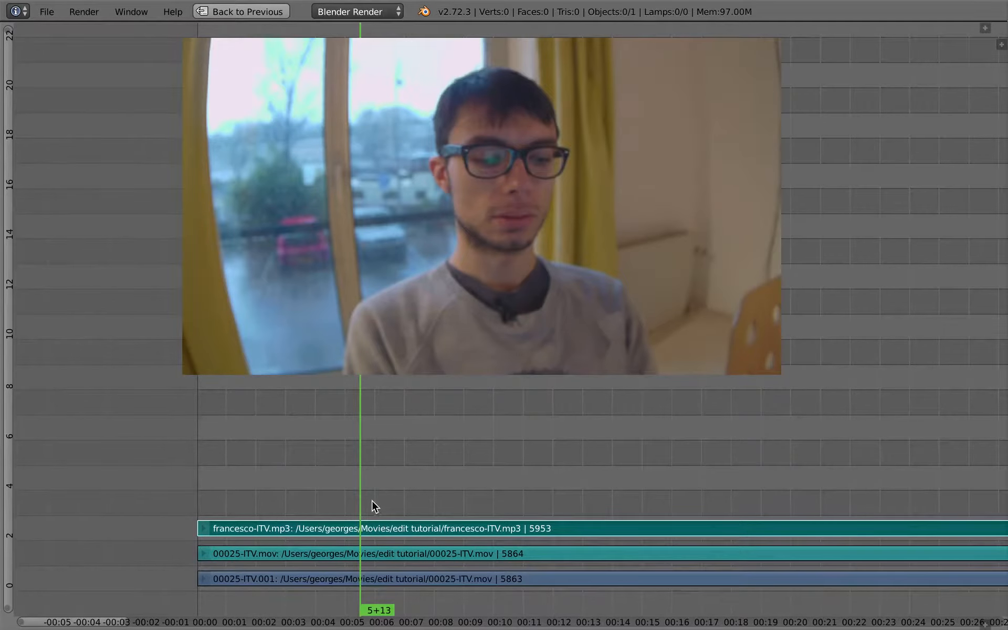
scroll(372, 501, "up", 1)
middle_click_drag(376, 503, 366, 473)
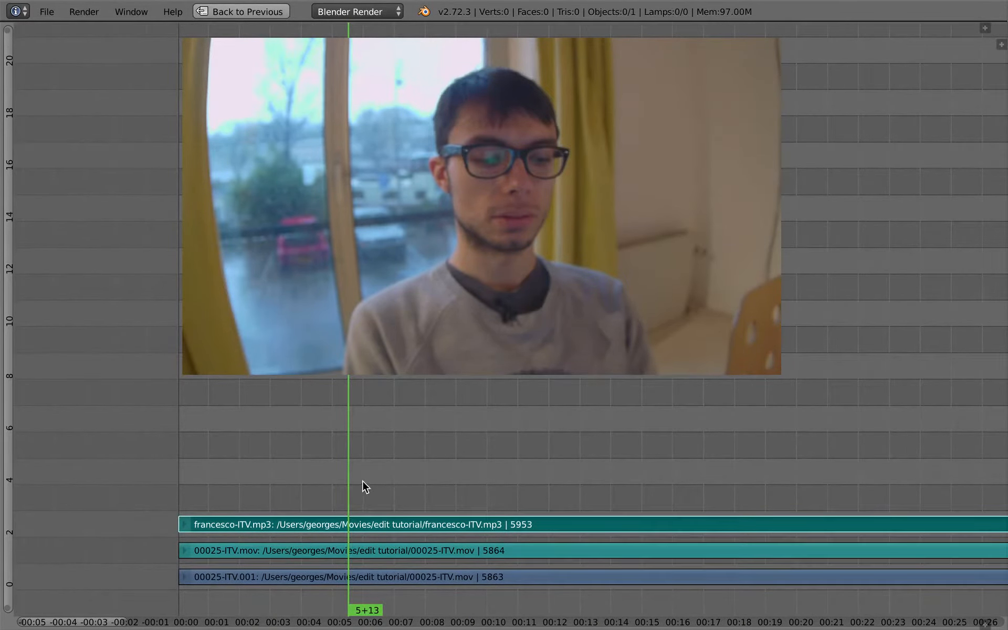
middle_click_drag(349, 446, 416, 418, "ctrl")
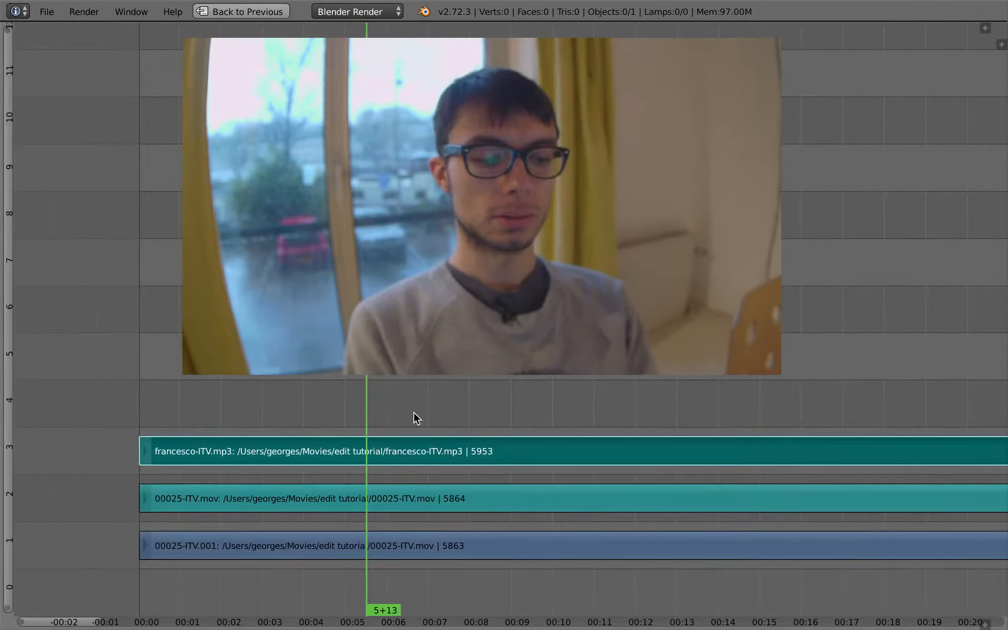
Step: Show the strip properties and mute the separate mp3 recording on channel 3
key("n")
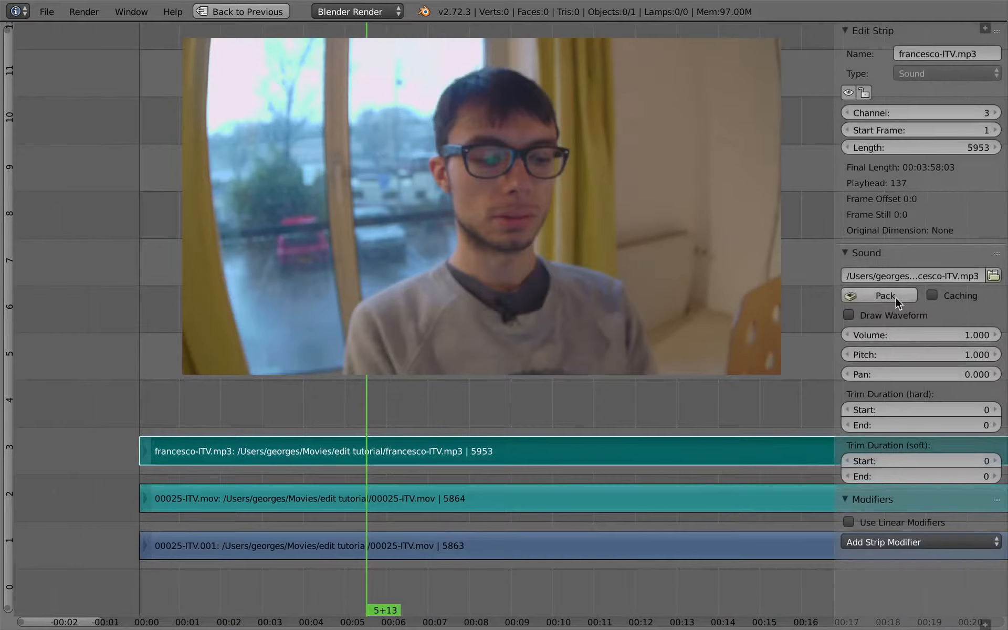
left_click(413, 504)
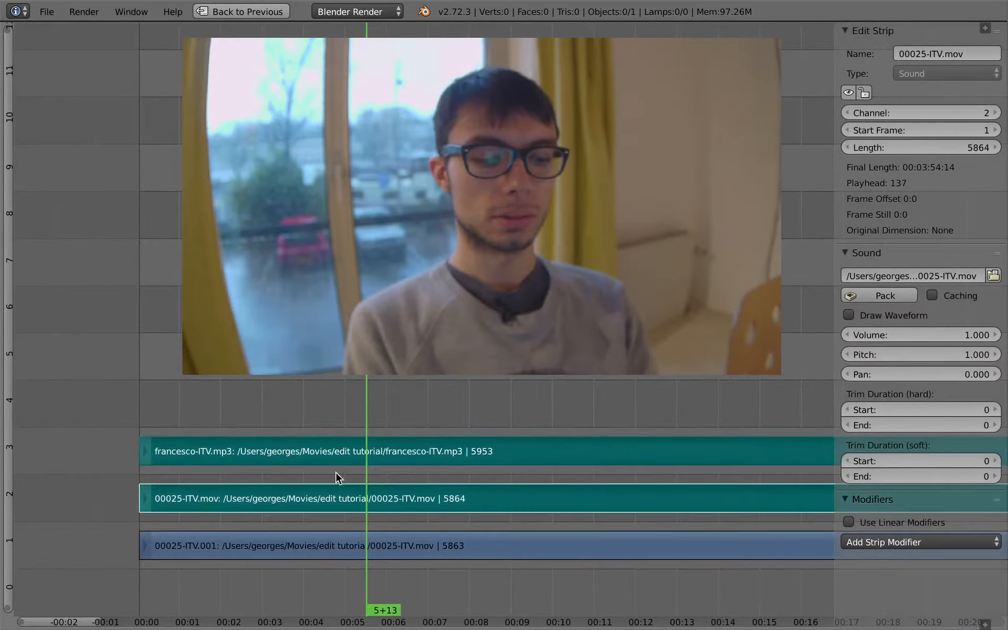
left_click(336, 455)
key("h")
Step: Play the sequence from 1+18 and raise the system volume to hear the camera audio
left_click(209, 426)
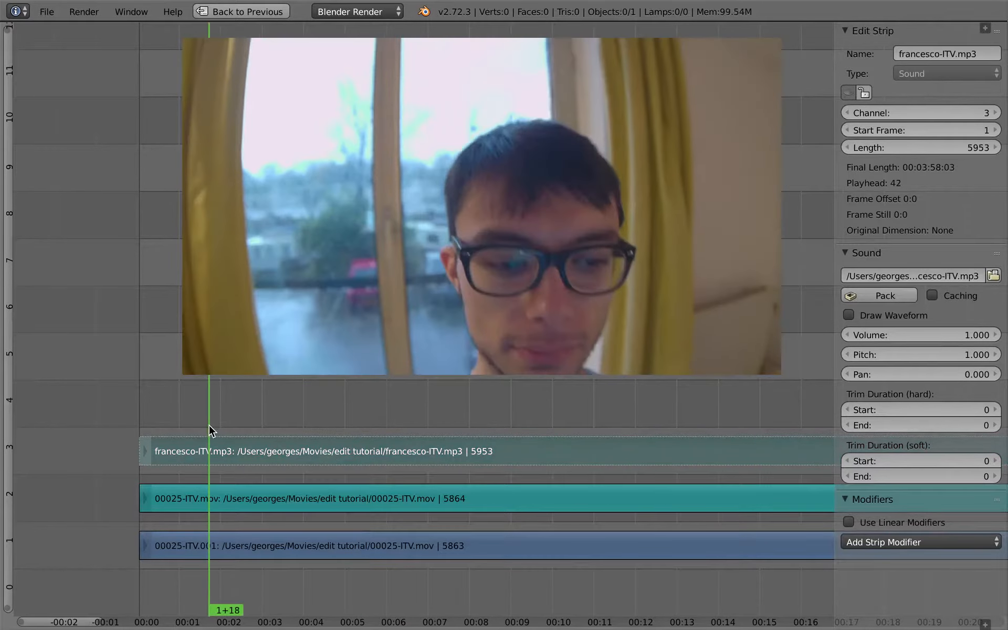
key("alt+a")
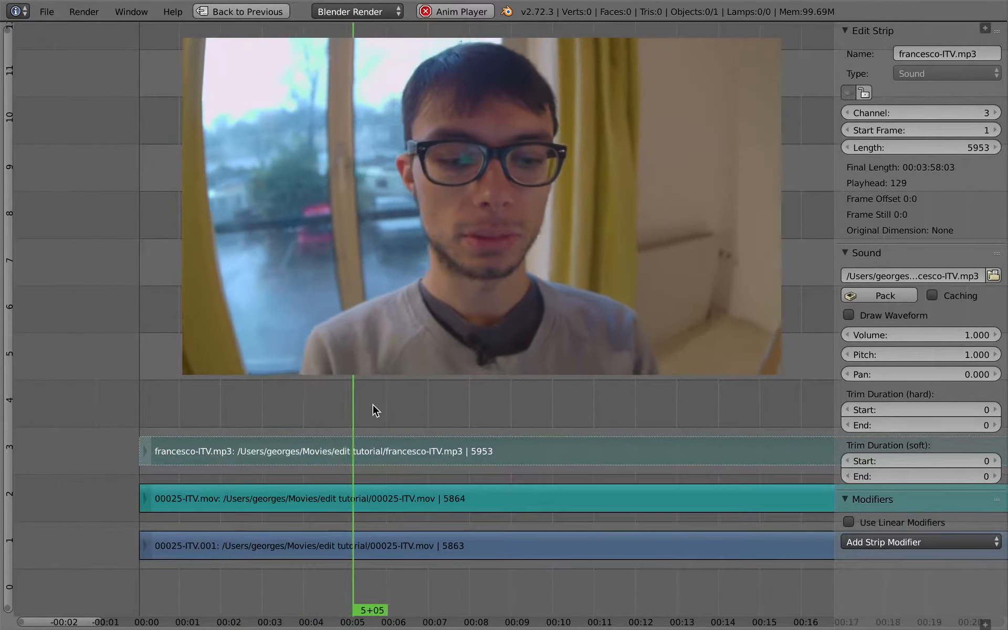
key("XF86AudioRaiseVolume")
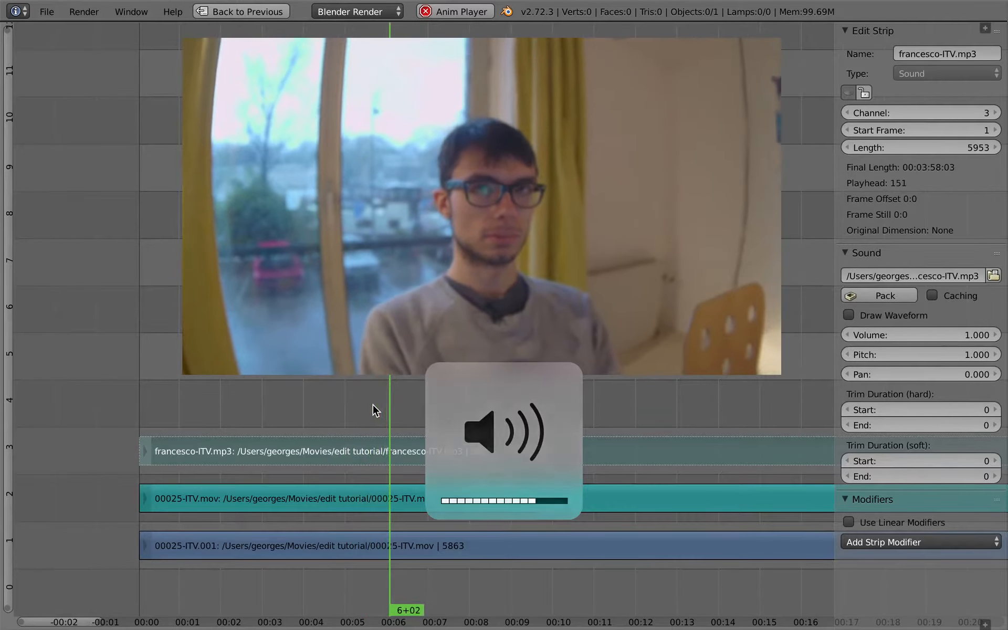
Step: In the UV Editing layout, set the render resolution percentage to 25% and widen the properties editor
key("shift+space")
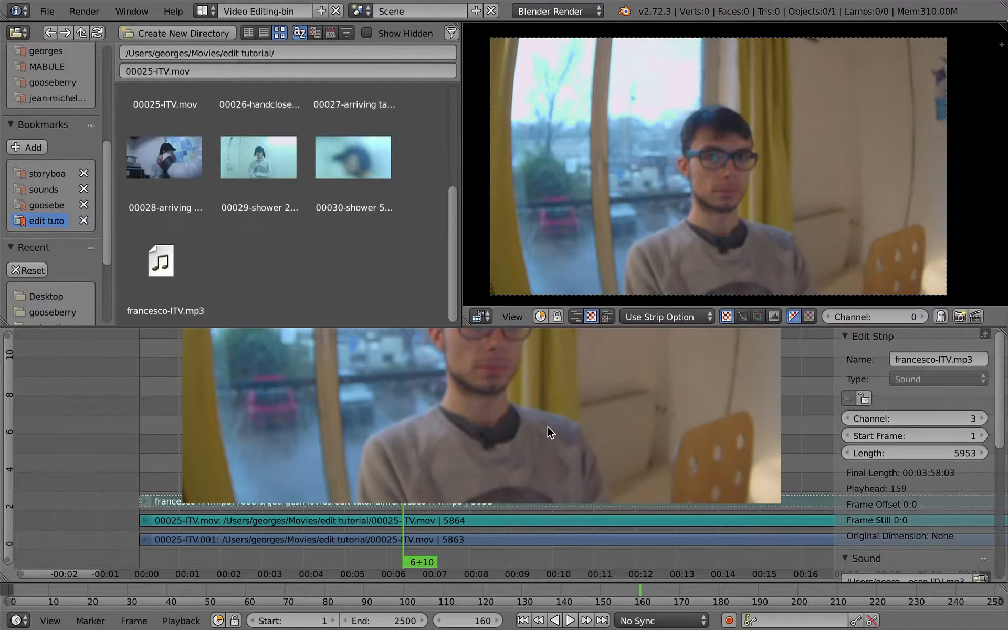
key("ctrl+Left")
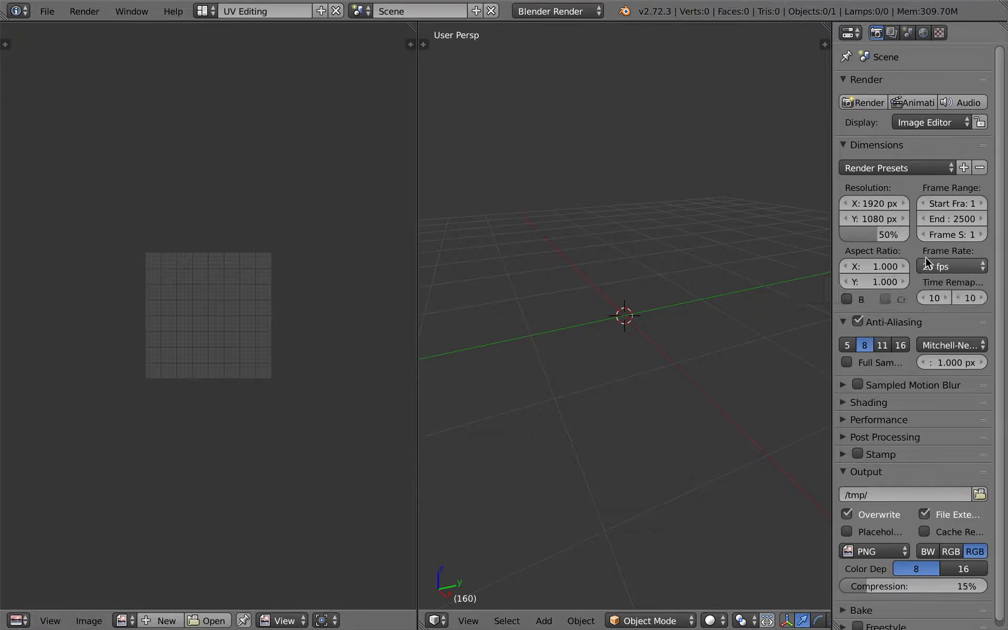
left_click(869, 236)
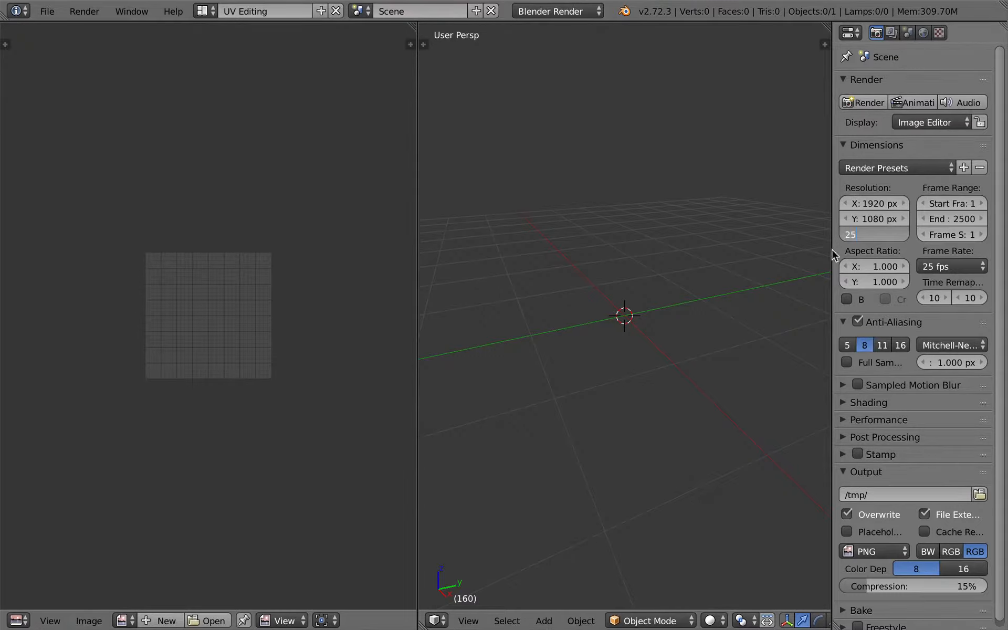
type("25")
key("Return")
left_click_drag(830, 221, 773, 219)
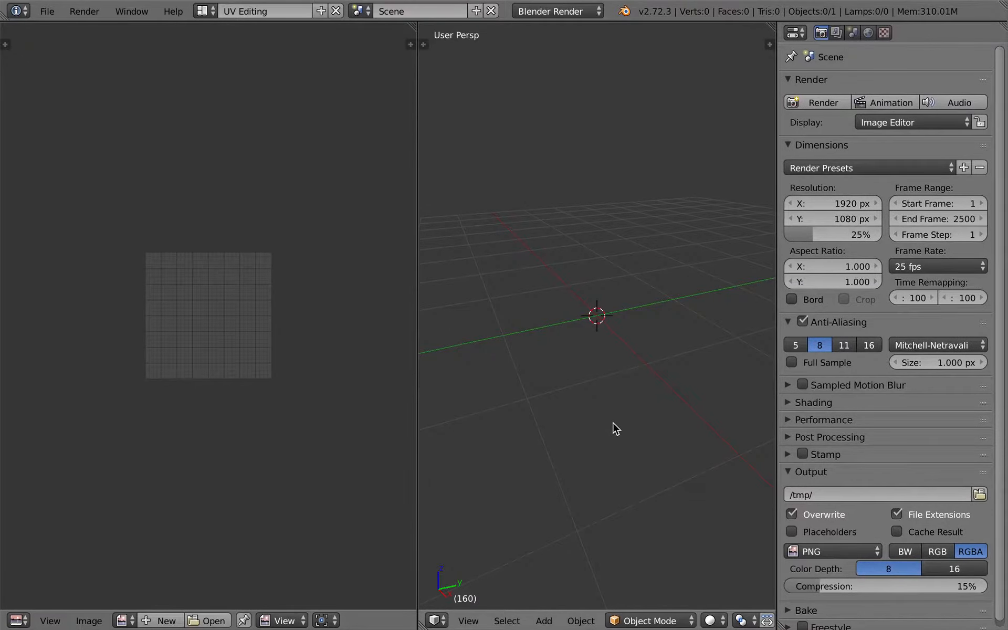
Step: Return to the Video Editing-bin layout and set the playback sync mode to AV-sync
key("ctrl+Right")
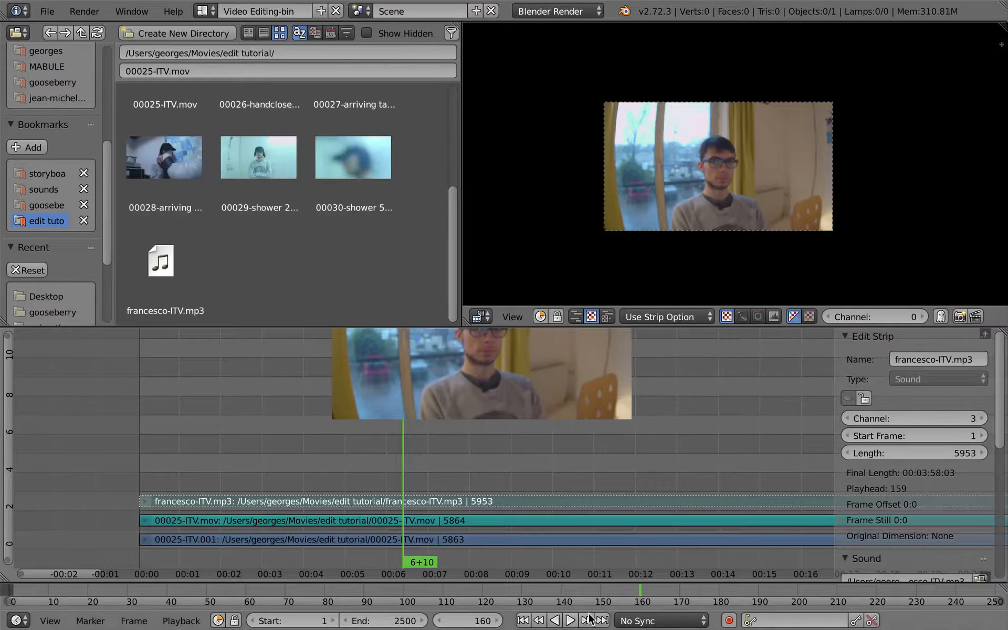
left_click(683, 622)
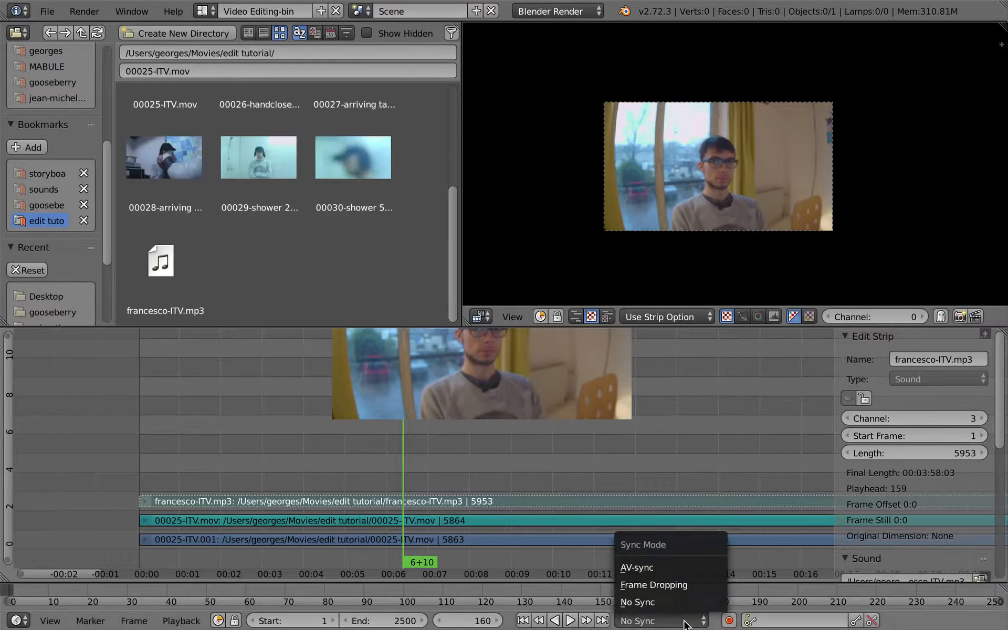
left_click(688, 570)
Step: Move the playhead to 3+22, maximize the sequencer and play the clip to check its synchronization
left_click(298, 454)
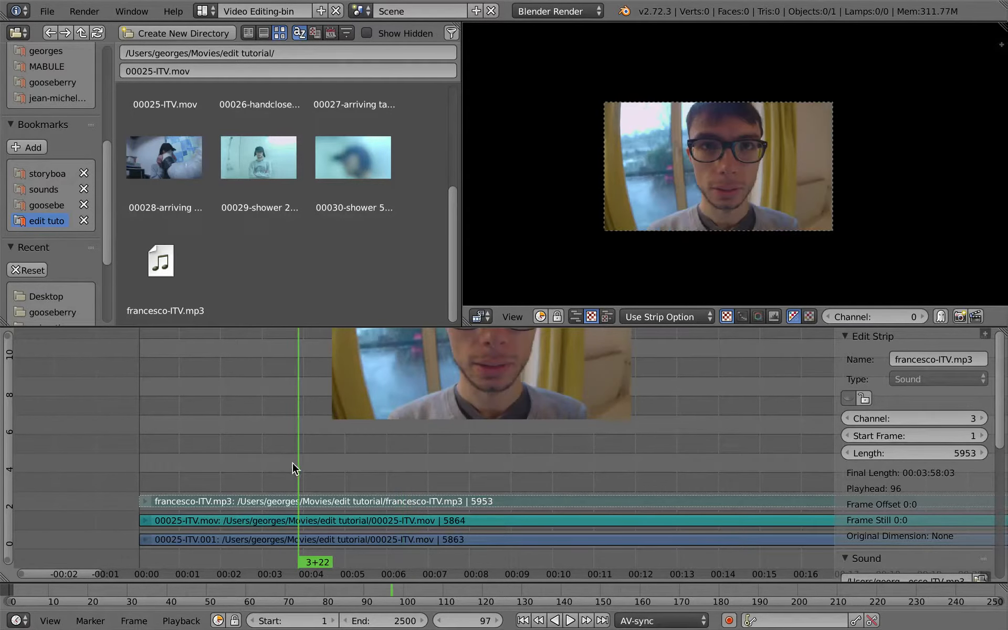
key("ctrl+Up")
key("alt+a")
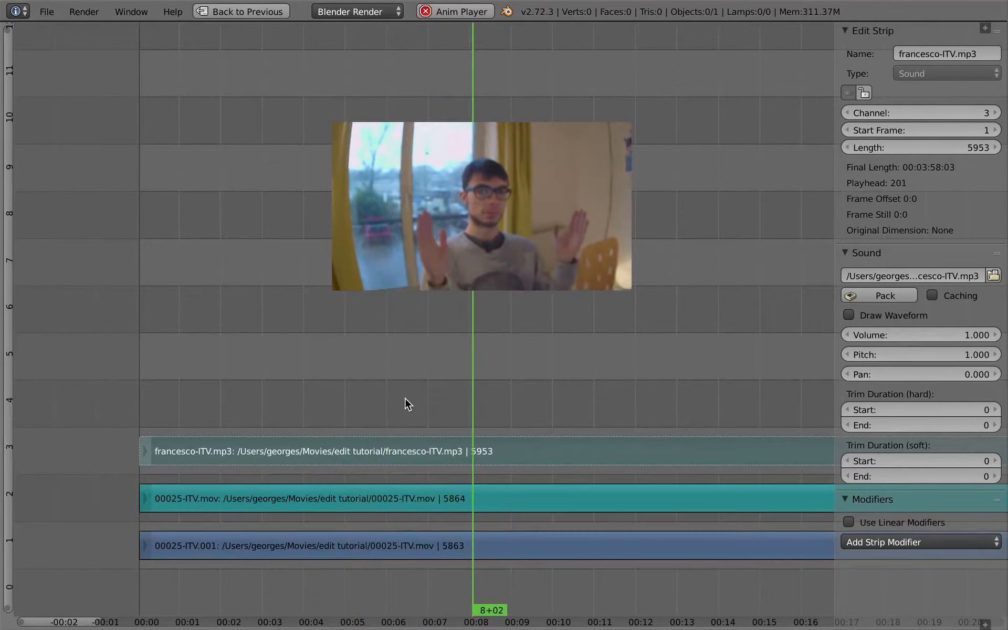
Step: Select the movie strip on channel 1 and restore the full layout with the sequencer's header shown
right_click(579, 545)
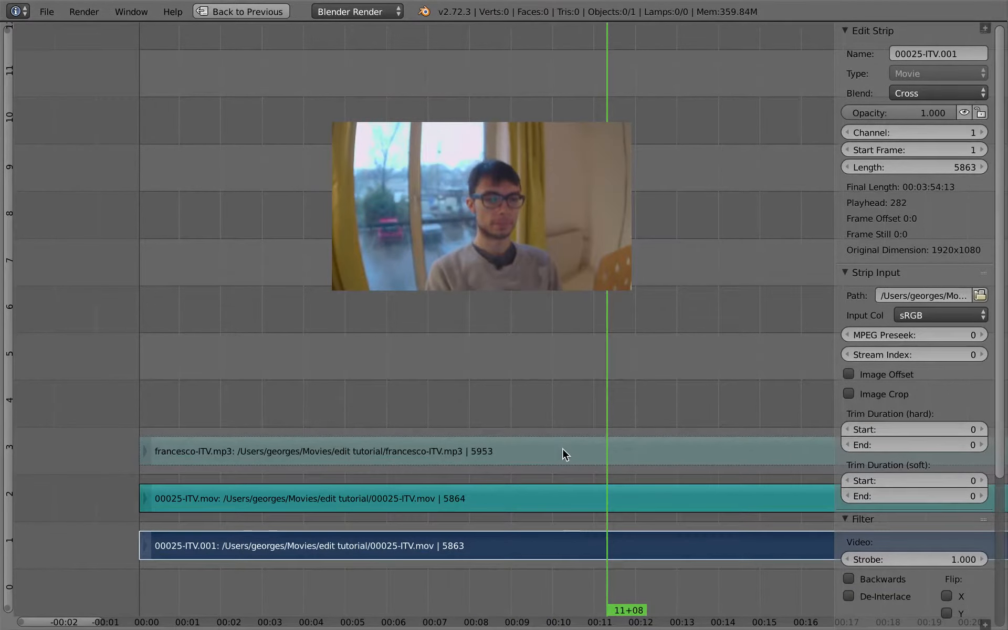
key("ctrl+Up")
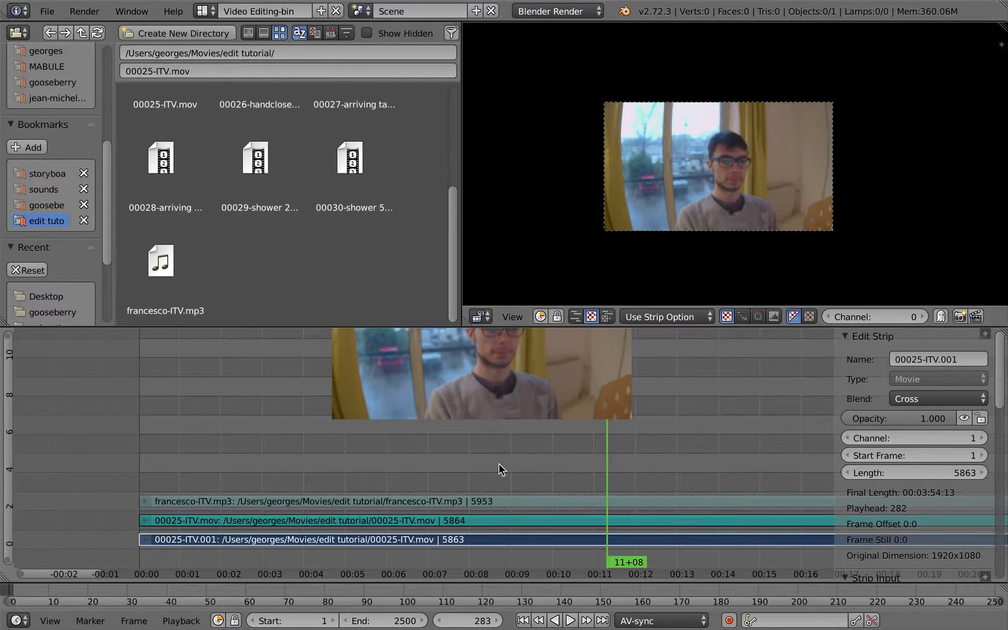
left_click(984, 578)
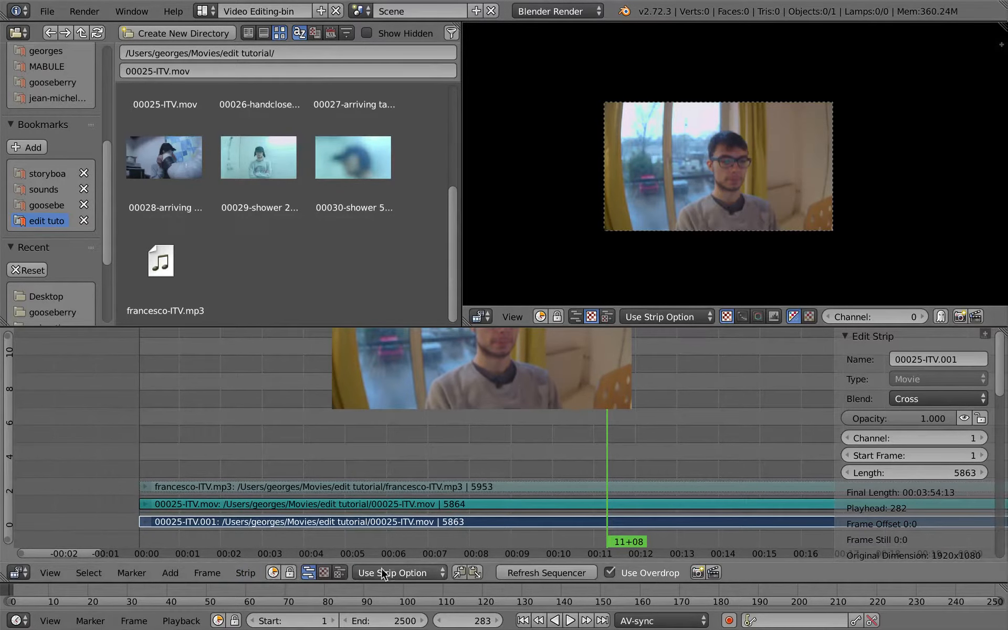
Step: Enable Audio Scrubbing, scrub the playhead to 8+10, and disable Audio Scrubbing again
left_click(184, 621)
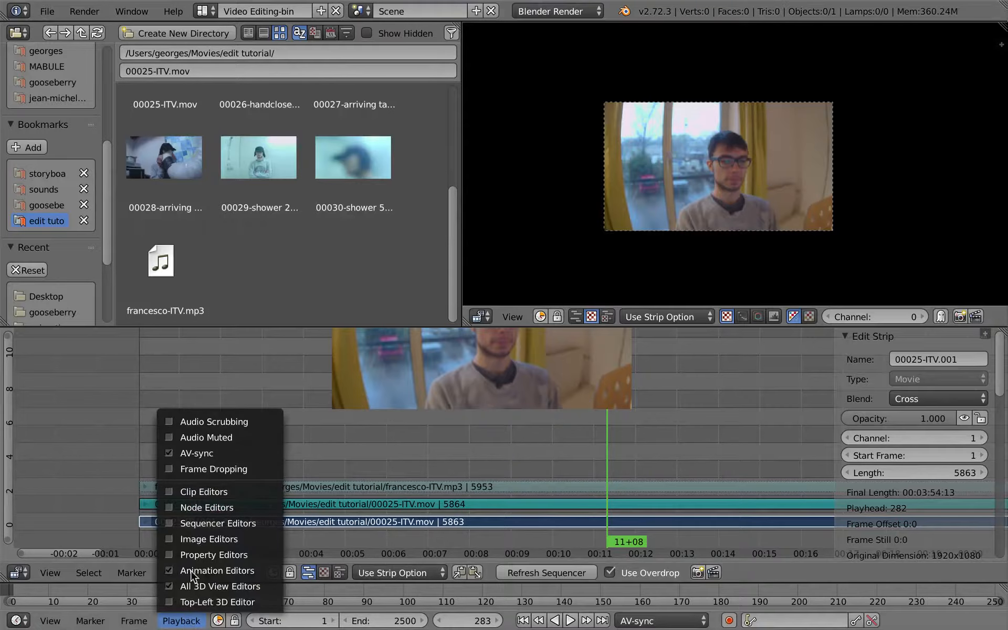
left_click(259, 422)
left_click_drag(460, 458, 487, 473)
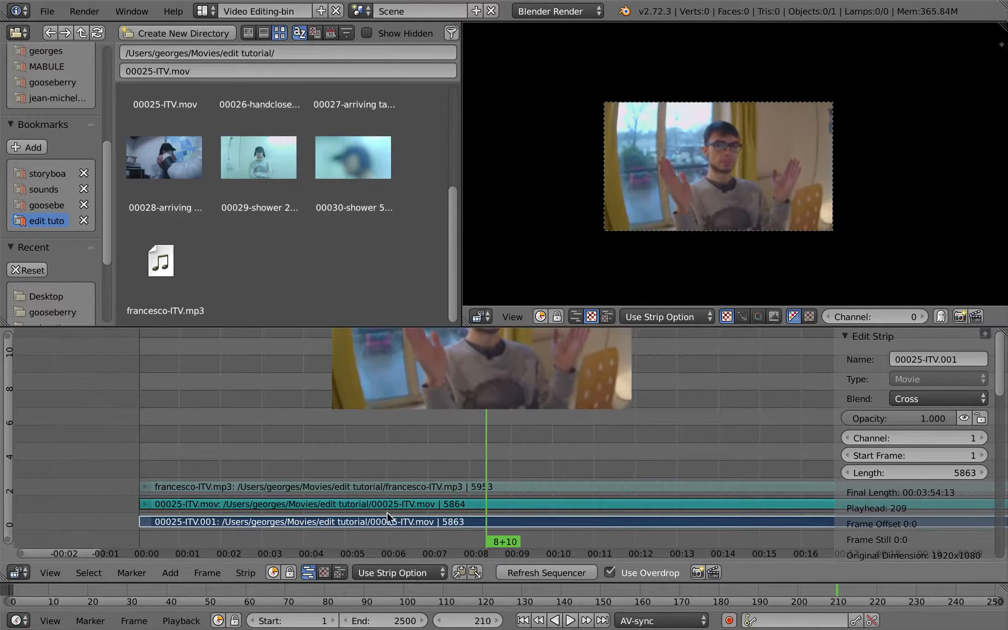
left_click(181, 620)
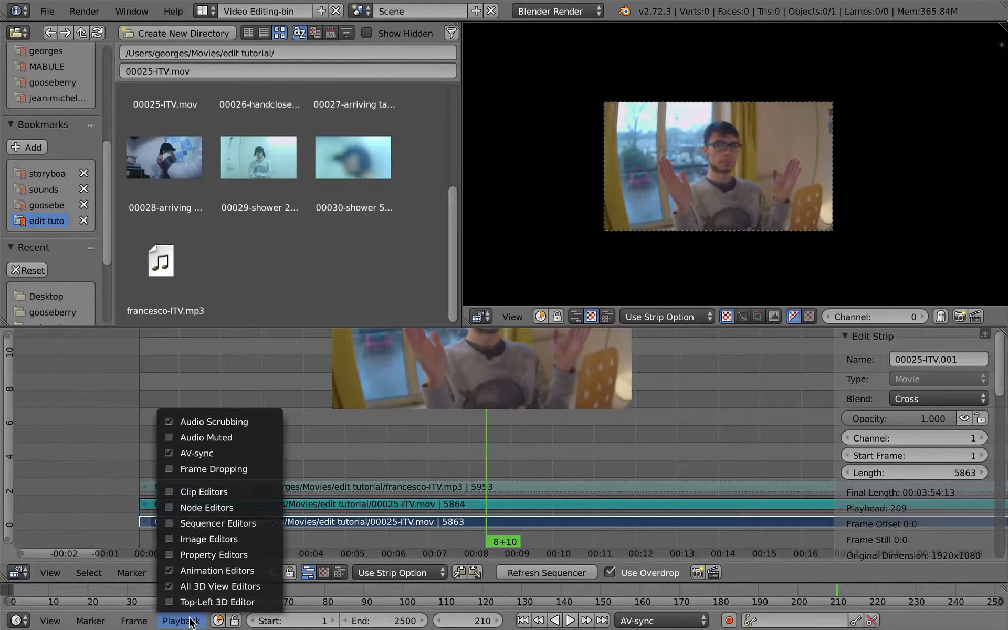
left_click(240, 421)
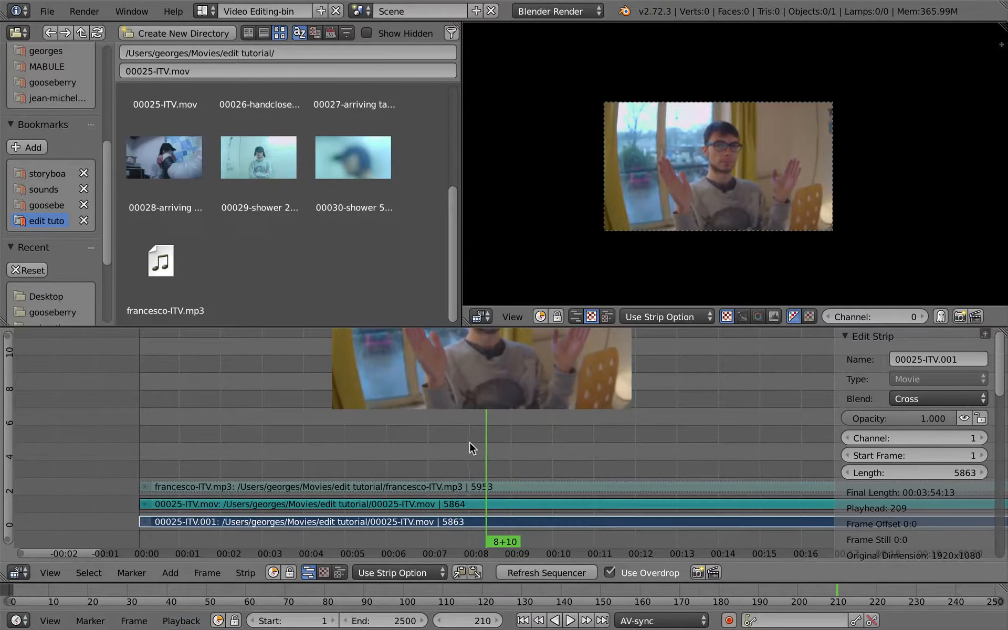
Step: Maximize the sequencer without the strip properties, then enlarge the overlaid video image and place it above the strips
key("ctrl+Up")
key("n")
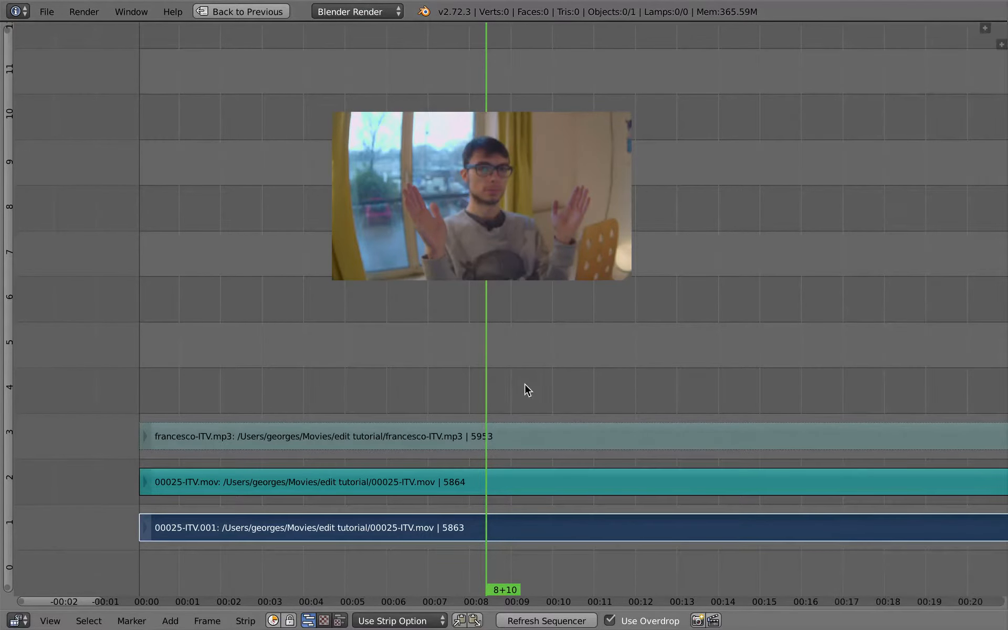
key("o")
left_click_drag(482, 278, 485, 447)
left_click_drag(493, 316, 504, 230)
left_click_drag(507, 364, 498, 354)
key("Return")
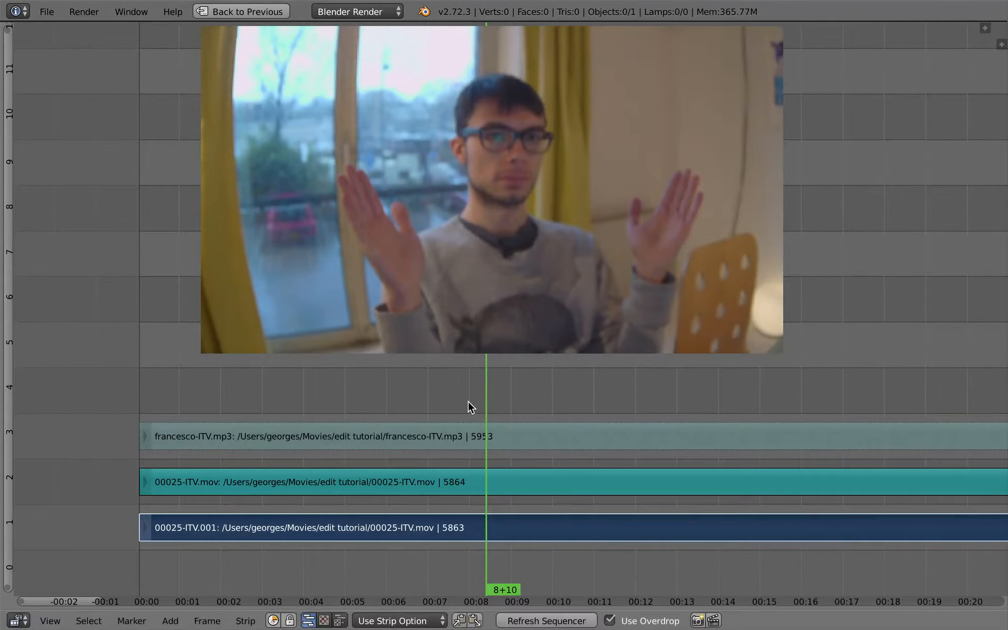
Step: Play the clip from 8+10 and stop the playhead at the hand clap at 10+07
middle_click_drag(514, 377, 425, 414)
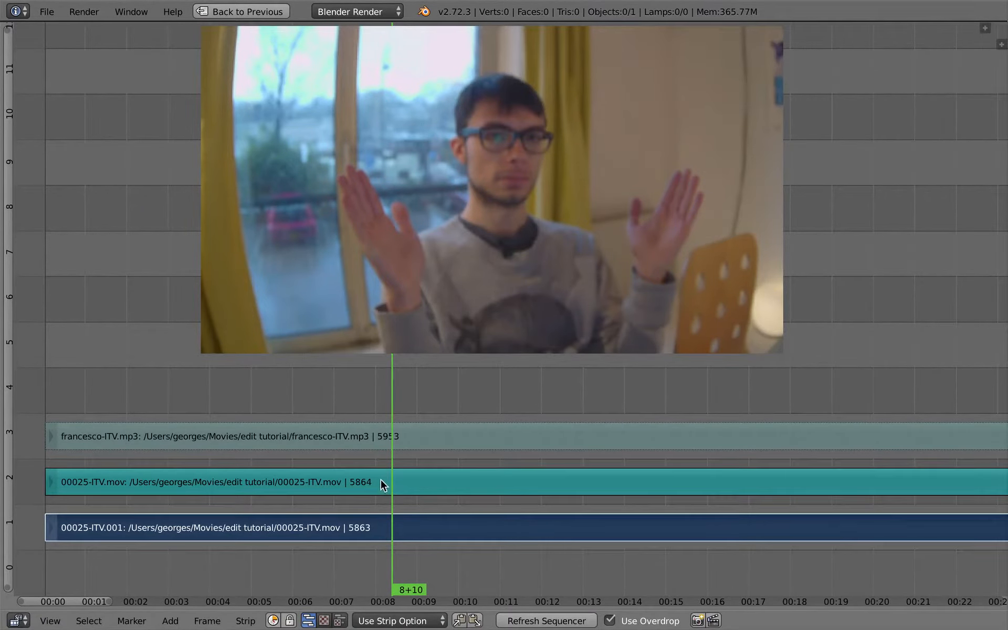
key("alt+a")
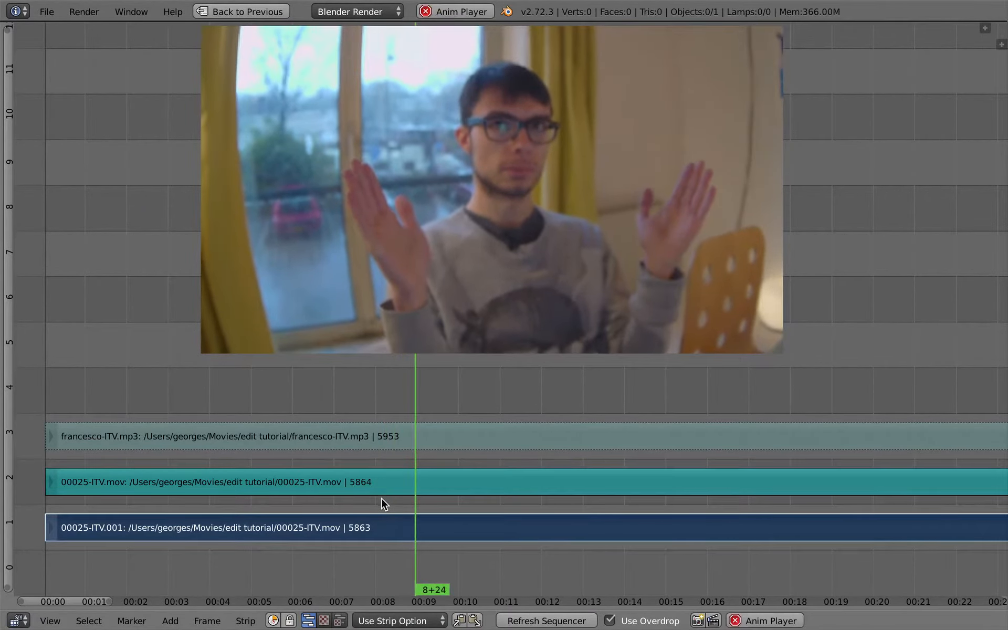
key("alt+a")
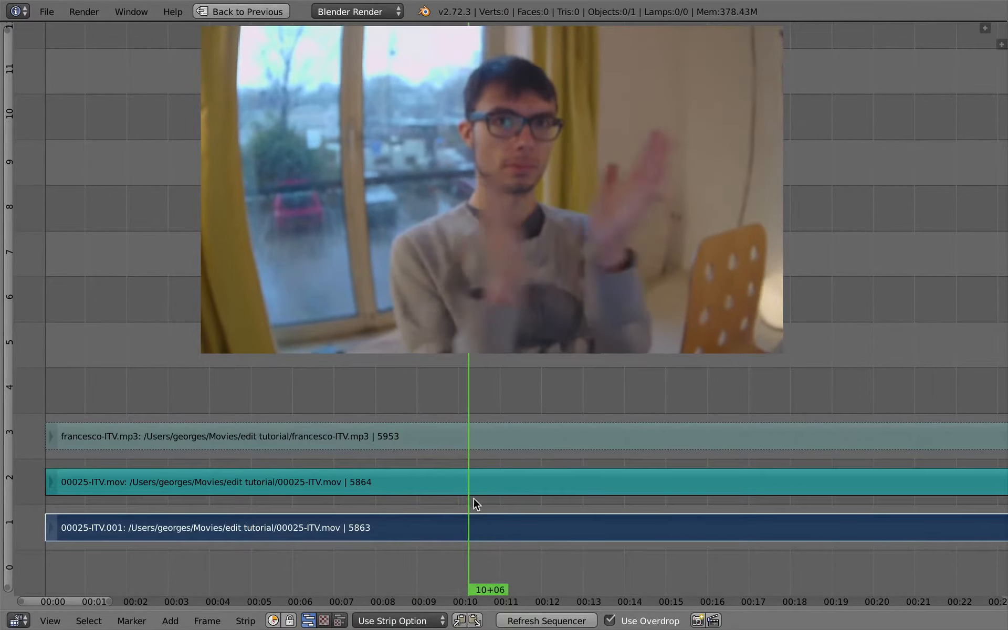
Step: Enable Draw Waveform for the 00025-ITV.mov sound strip and the mp3 strip on channel 3
right_click(497, 470)
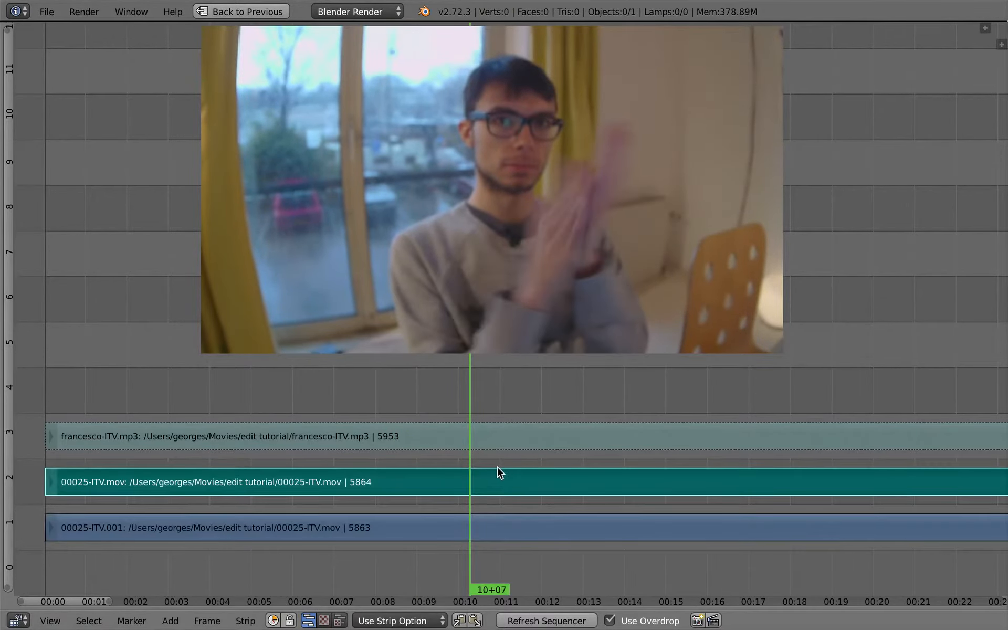
key("n")
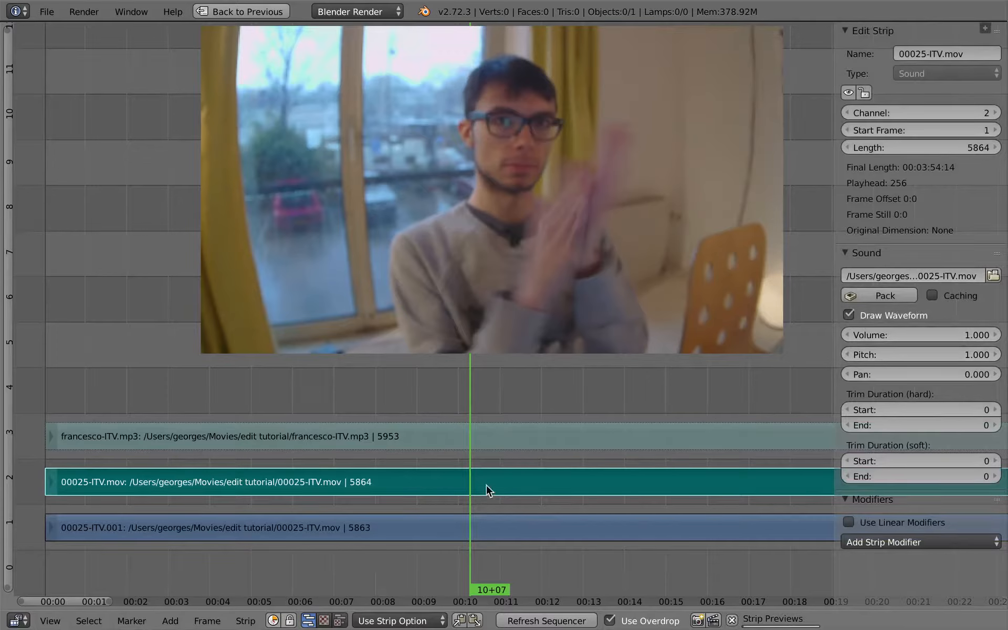
right_click(478, 435)
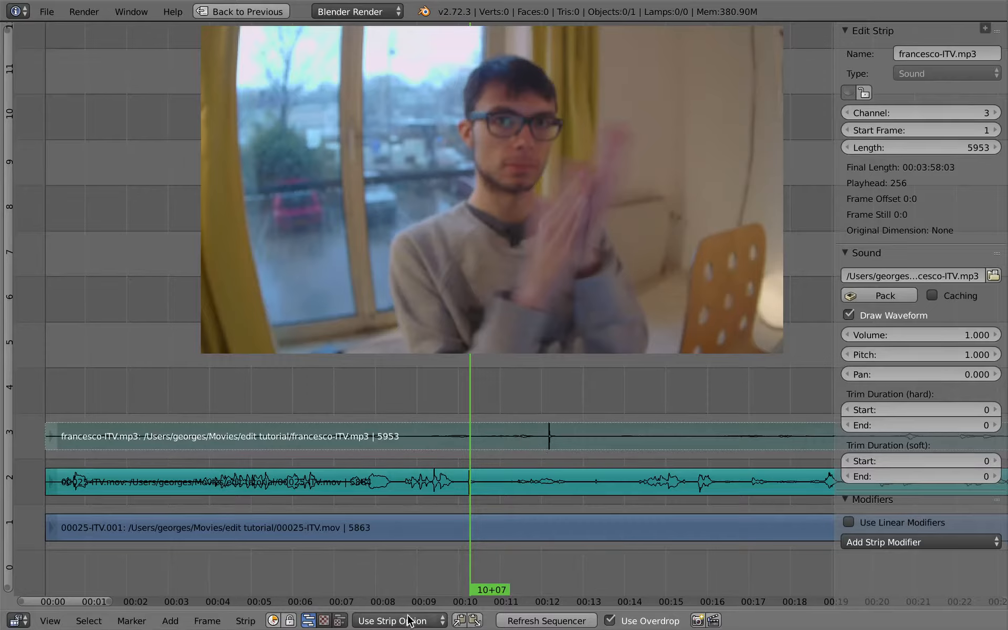
Step: Switch the sequencer's waveform drawing to Waveforms Off and then Waveforms On, and check the properties of both sound strips
left_click(433, 621)
left_click(433, 603)
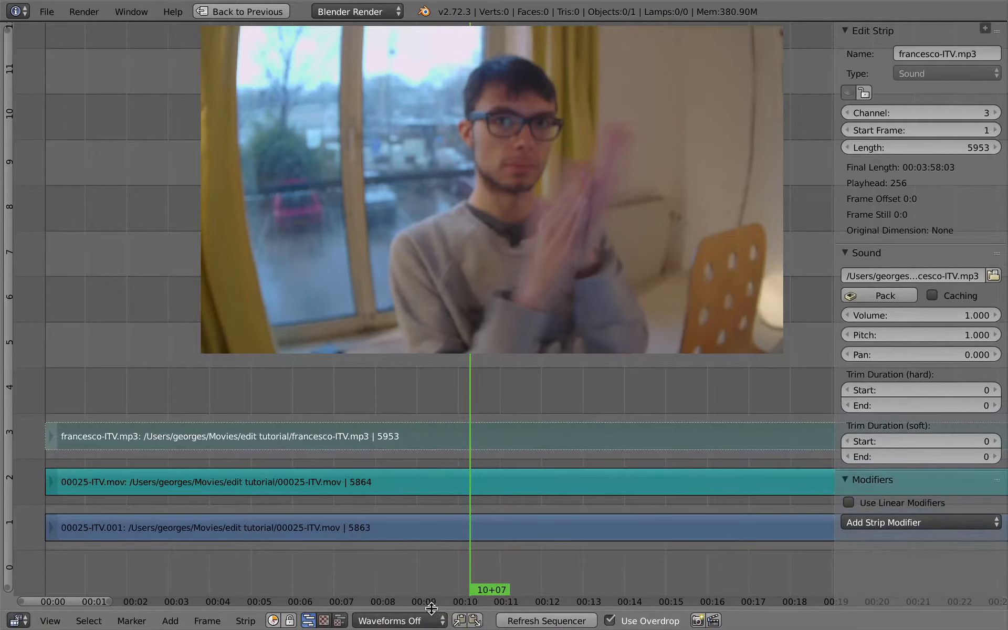
left_click(436, 621)
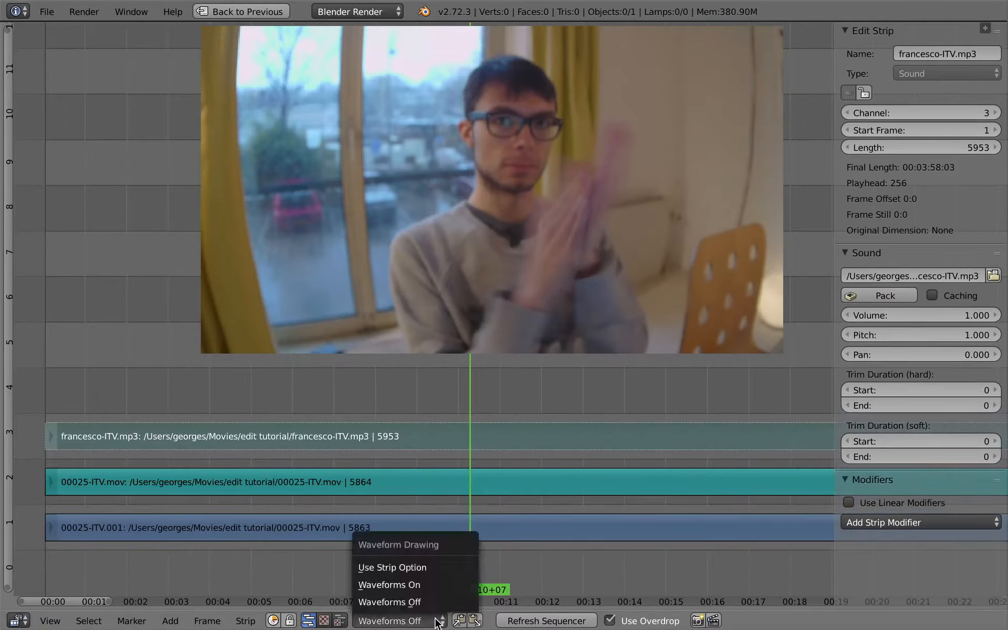
left_click(439, 586)
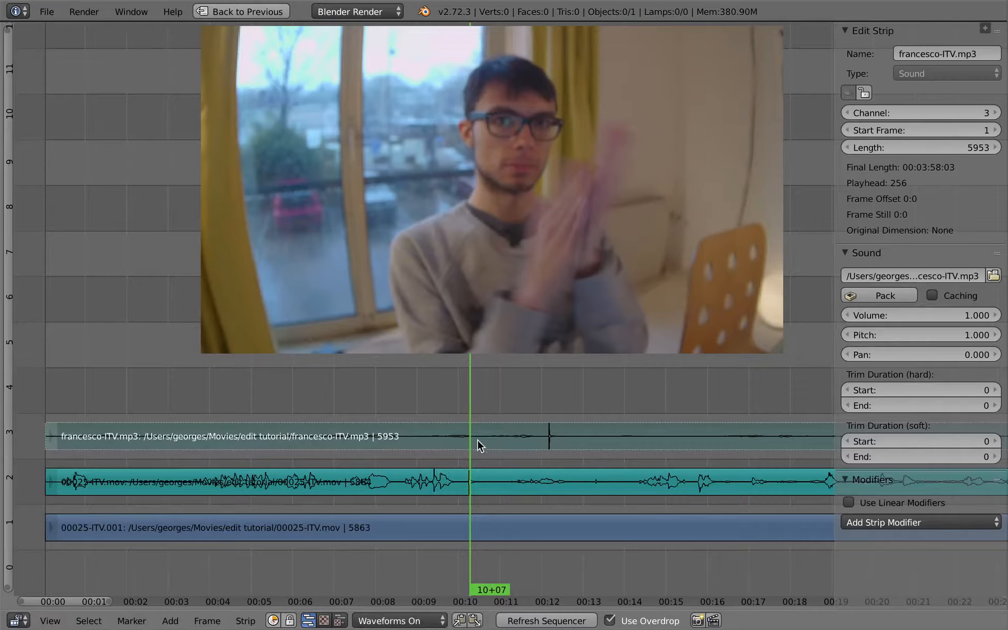
right_click(539, 469)
right_click(537, 441)
right_click(636, 491)
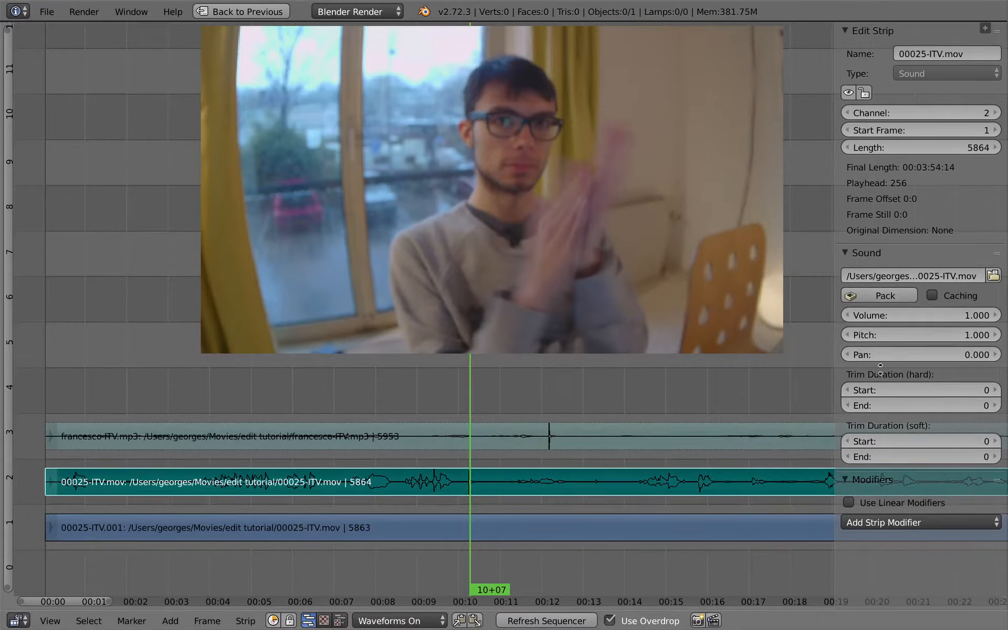
Step: Set waveform drawing to Use Strip Option and disable Draw Waveform for the 00025-ITV.mov sound strip
left_click(441, 620)
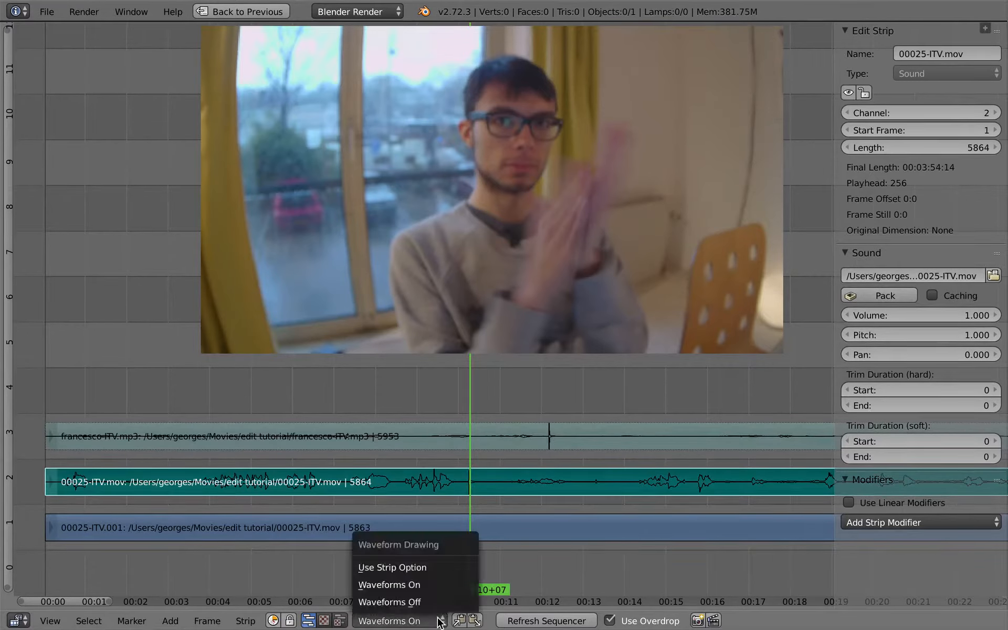
left_click(437, 571)
left_click(856, 315)
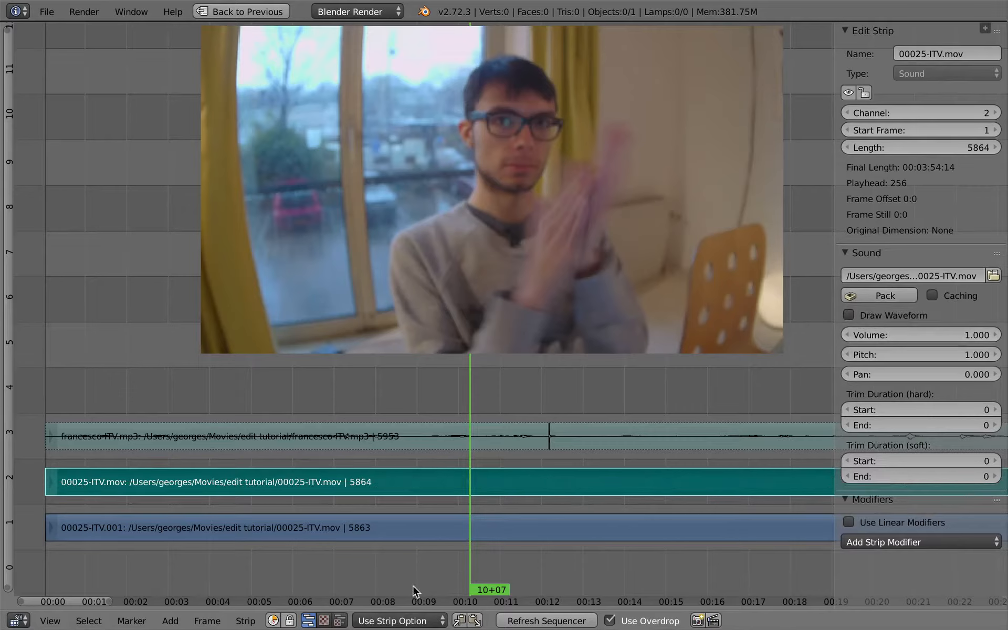
left_click(400, 623)
left_click(457, 567)
Step: Compare the Draw Waveform settings of the two sound strips on channels 2 and 3 by selecting them alternately
right_click(518, 455)
right_click(522, 475)
right_click(522, 440)
right_click(523, 479)
right_click(524, 442)
right_click(526, 475)
right_click(526, 441)
right_click(527, 472)
right_click(531, 439)
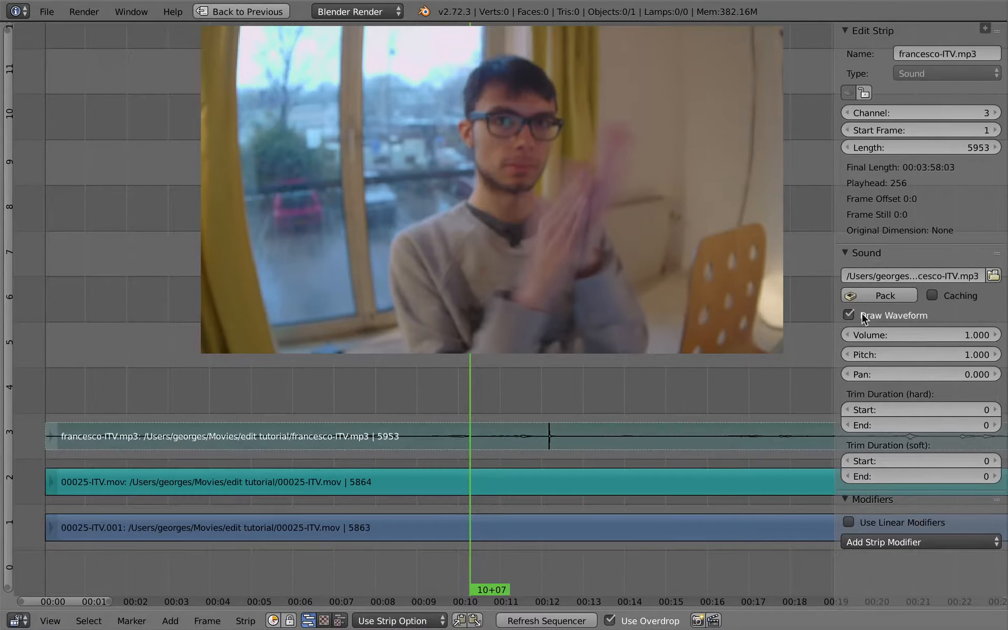
Step: Toggle Draw Waveform off and back on for the mp3 strip, and try the same option on the 00025-ITV.mov sound strip
left_click(850, 315)
left_click(851, 315)
right_click(495, 480)
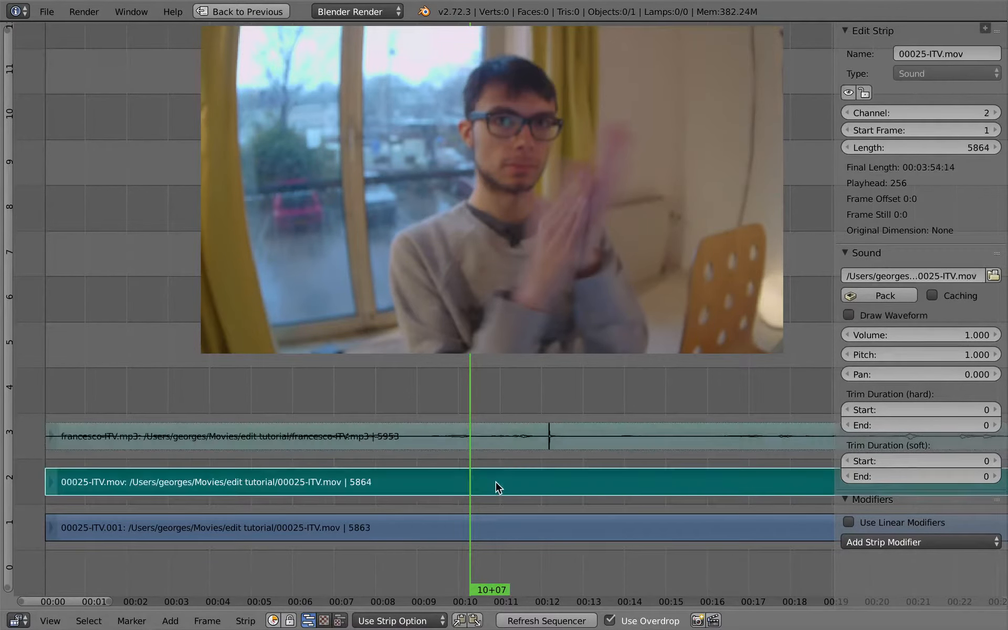
left_click(850, 315)
left_click(850, 315)
right_click(493, 441)
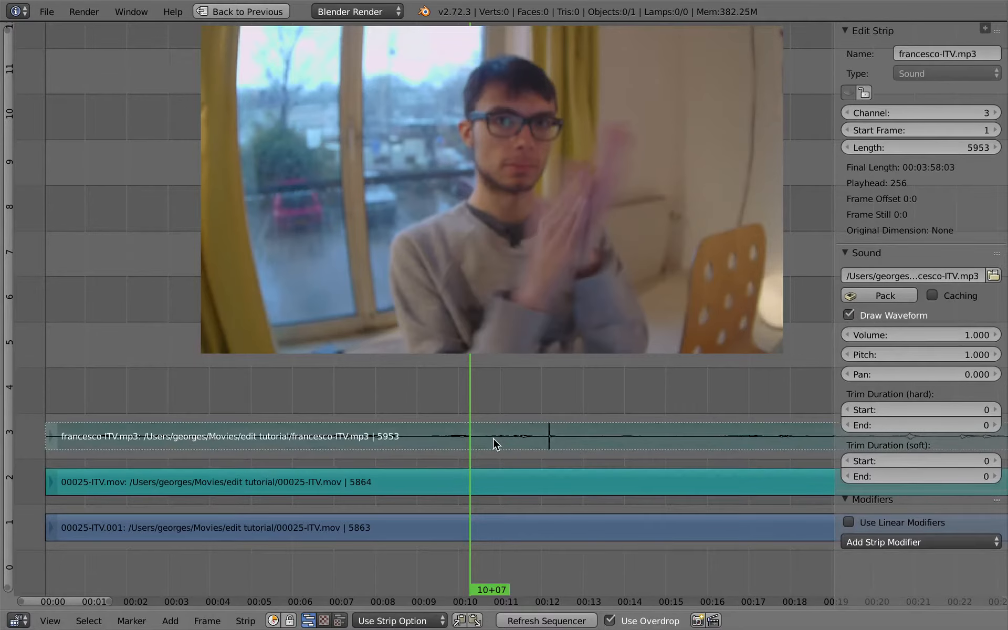
Step: Set the sequencer's waveform drawing to Waveforms On and close the strip properties
left_click(409, 619)
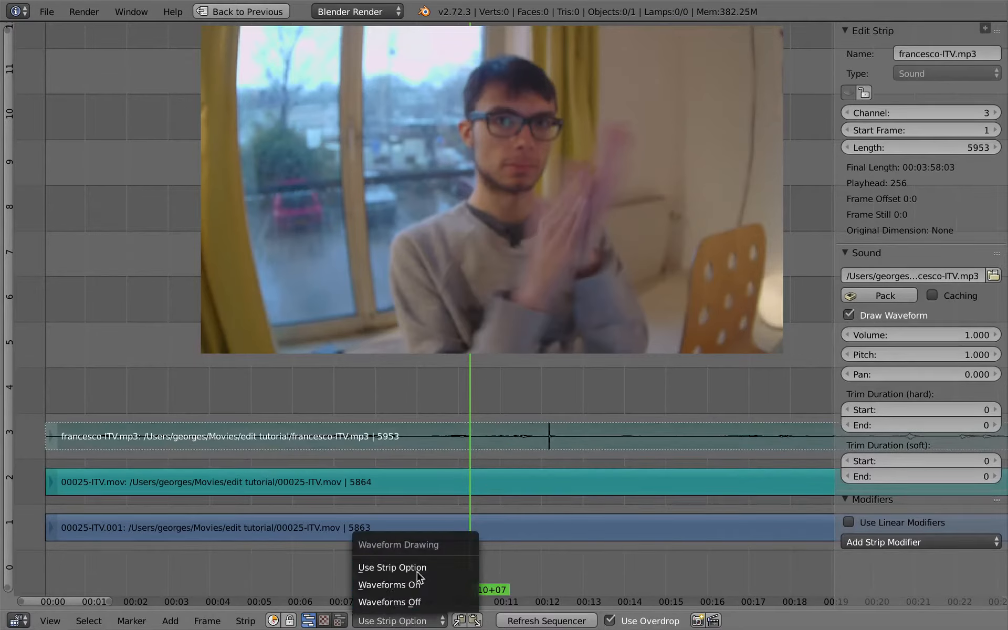
left_click(446, 584)
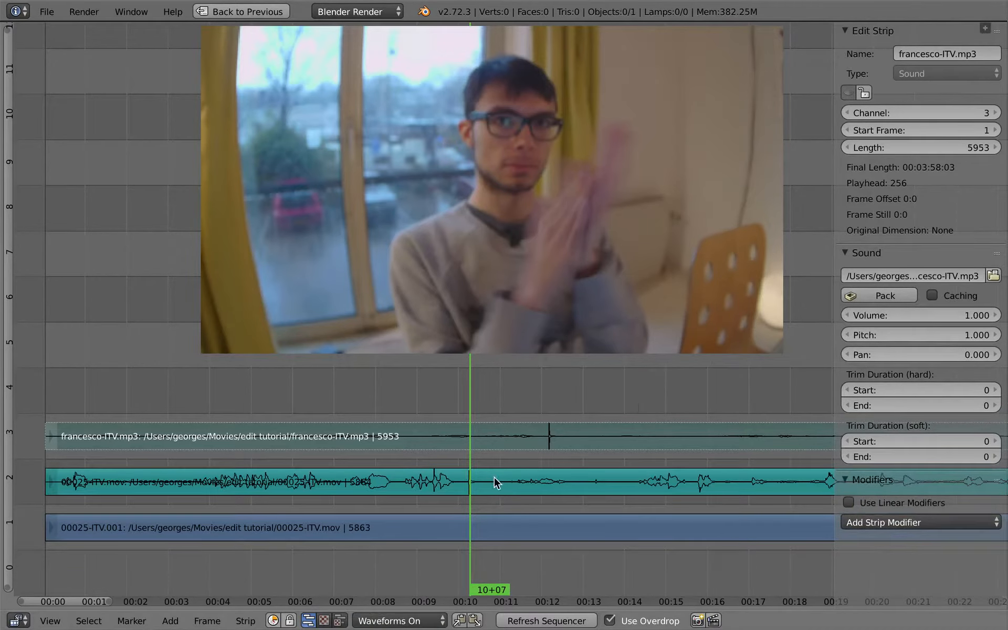
key("n")
Step: Slide the mp3 strip on channel 3 earlier to about start frame -47, lining its clap peak up with the clap on channel 2
middle_click_drag(470, 449, 528, 437)
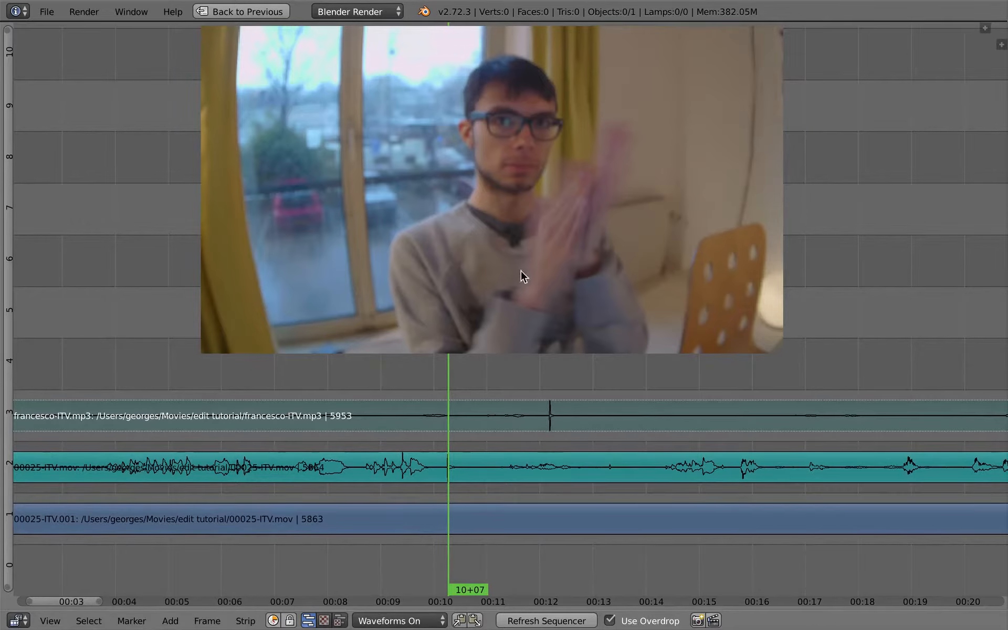
middle_click_drag(471, 424, 629, 430, "ctrl")
key("g")
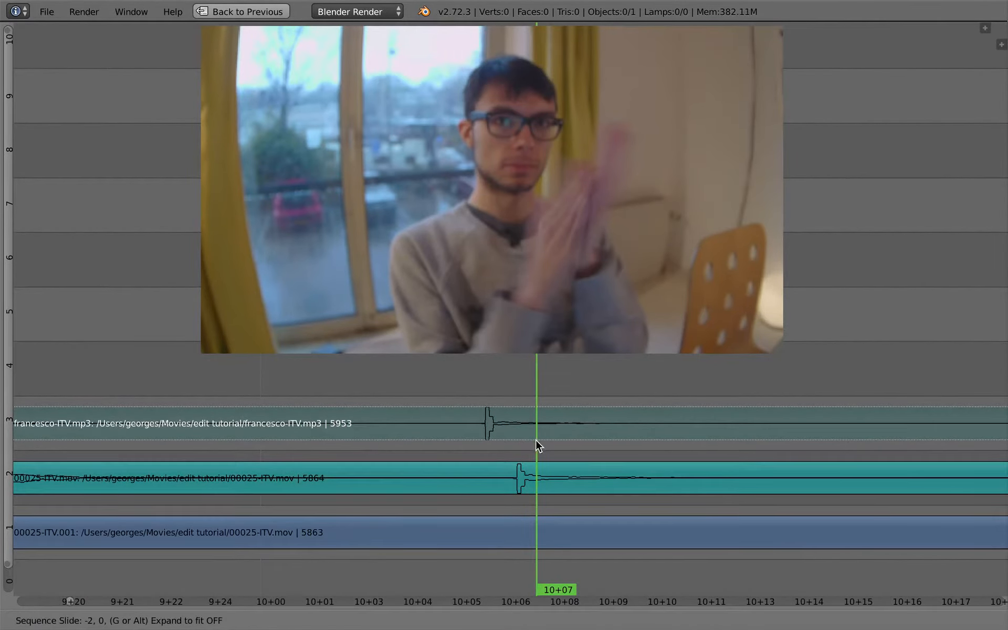
left_click(573, 435)
Step: Mute the 00025-ITV.mov sound strip on channel 2 and unmute the mp3 strip on channel 3
middle_click_drag(578, 487, 300, 456, "ctrl")
right_click(239, 499)
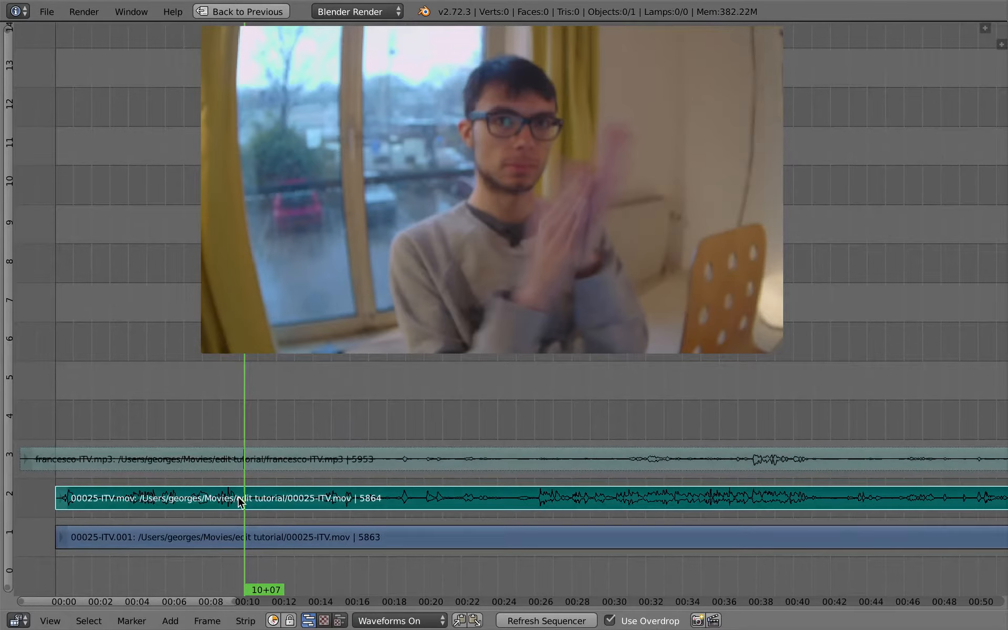
right_click(244, 446)
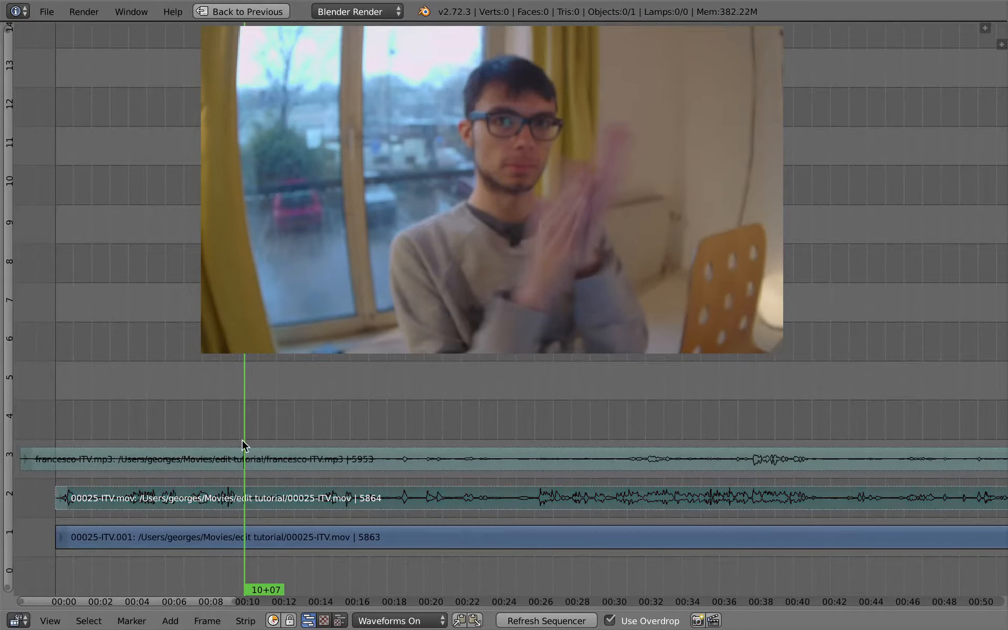
right_click(248, 462)
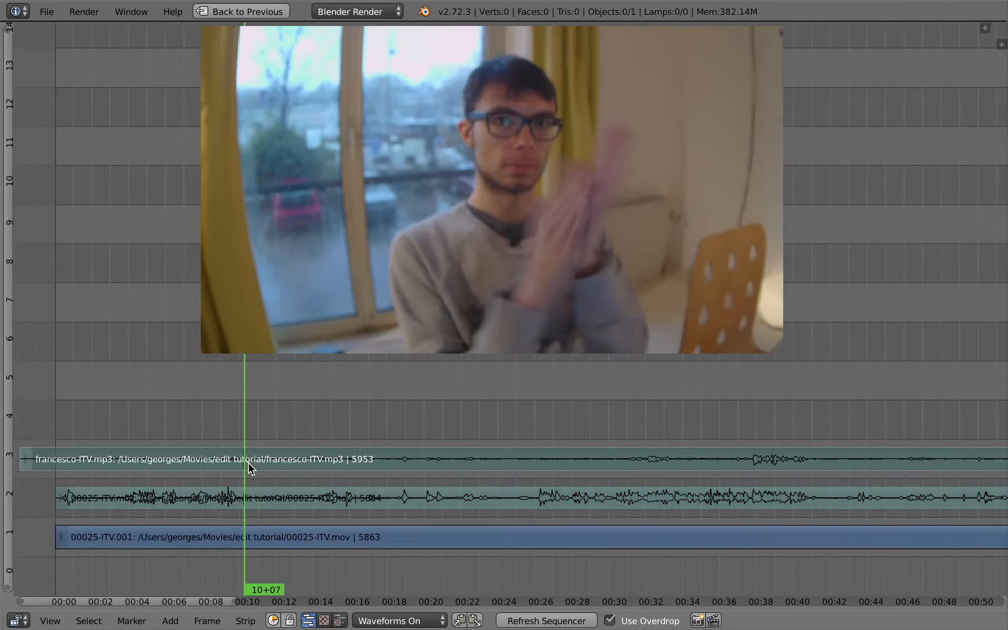
key("alt+h")
Step: Place the playhead at 9+24, just before the clap, and set the mp3 strip's volume to 5
left_click_drag(243, 461, 239, 461)
key("n")
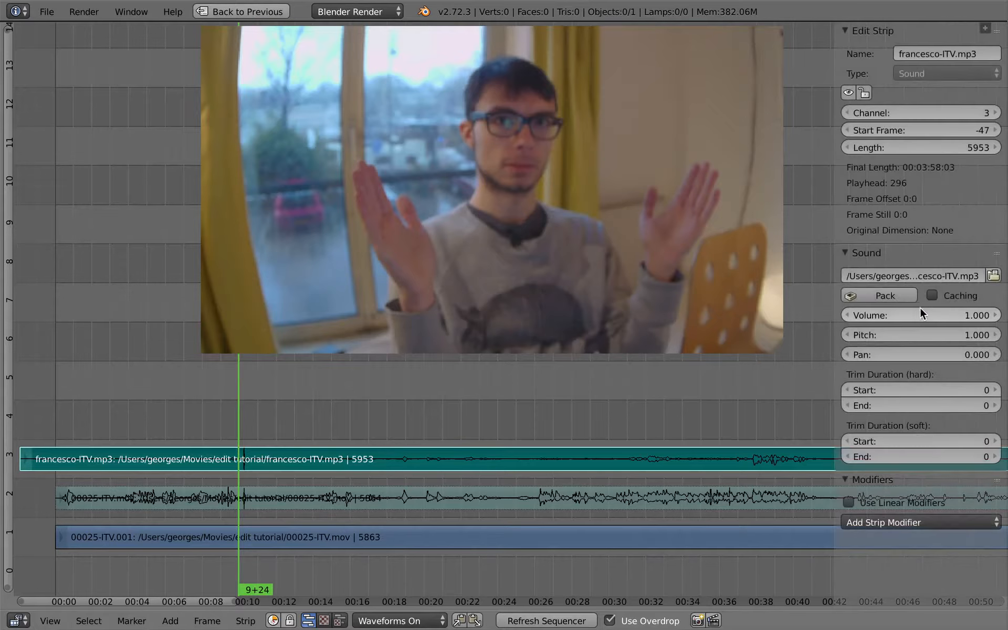
key("KP_Decimal")
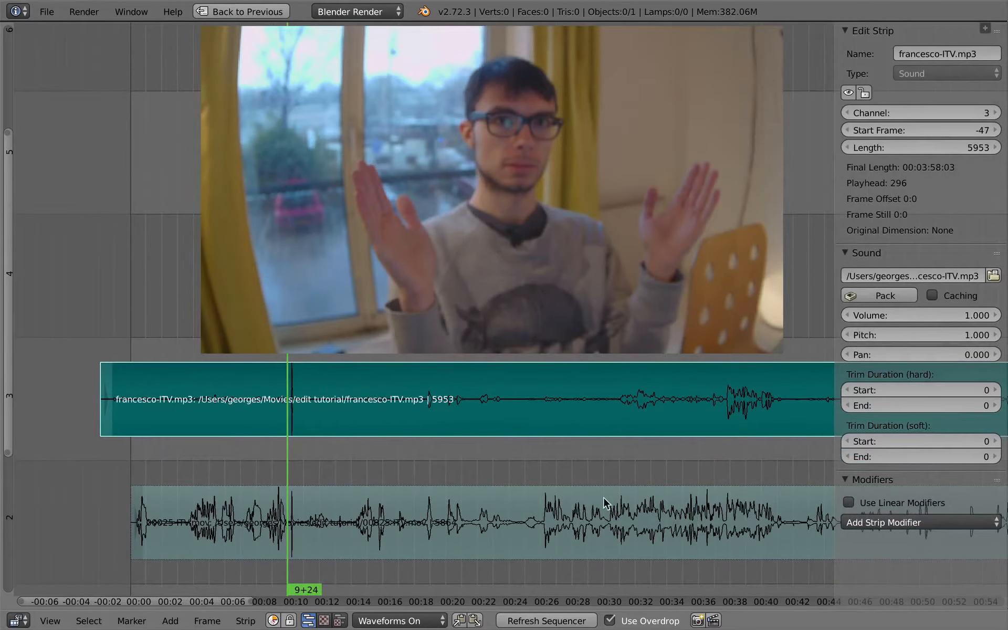
left_click(924, 315)
key("Return")
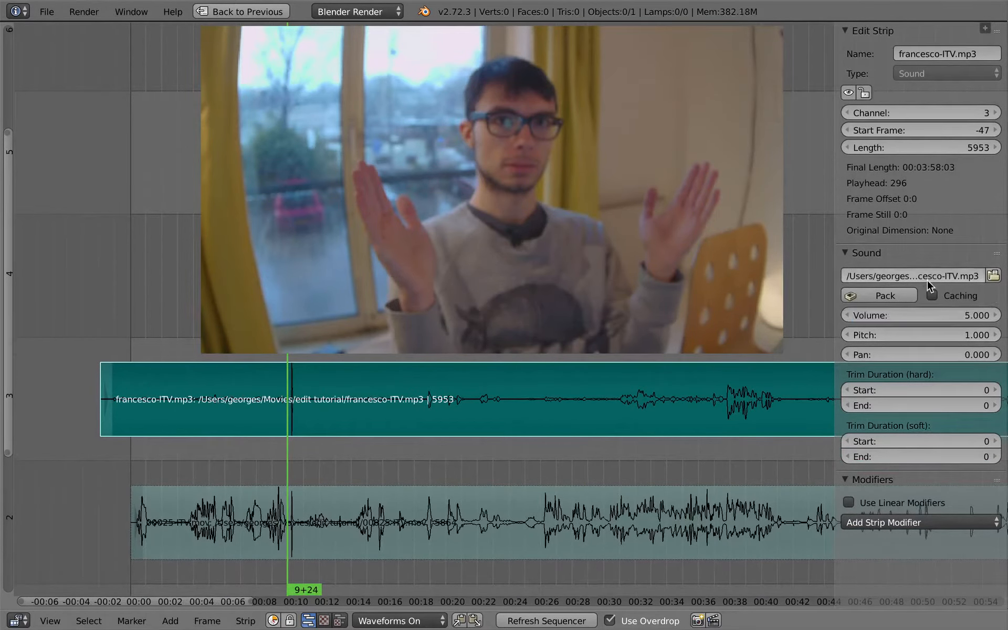
key("n")
Step: Play the section around the clap several times to check the mp3 recording's sync with the picture
key("alt+a")
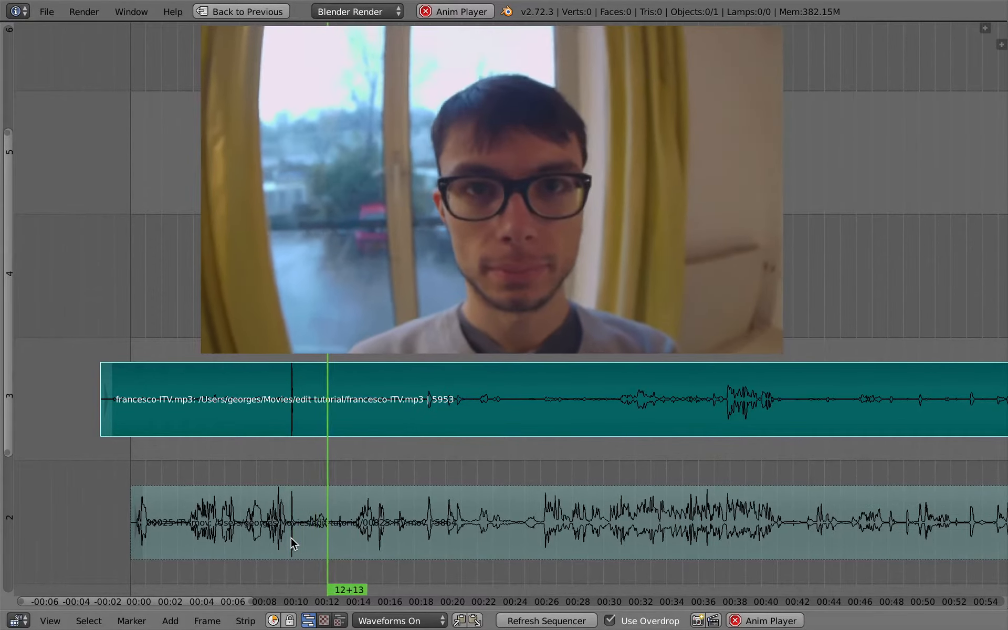
key("alt+a")
left_click(310, 445)
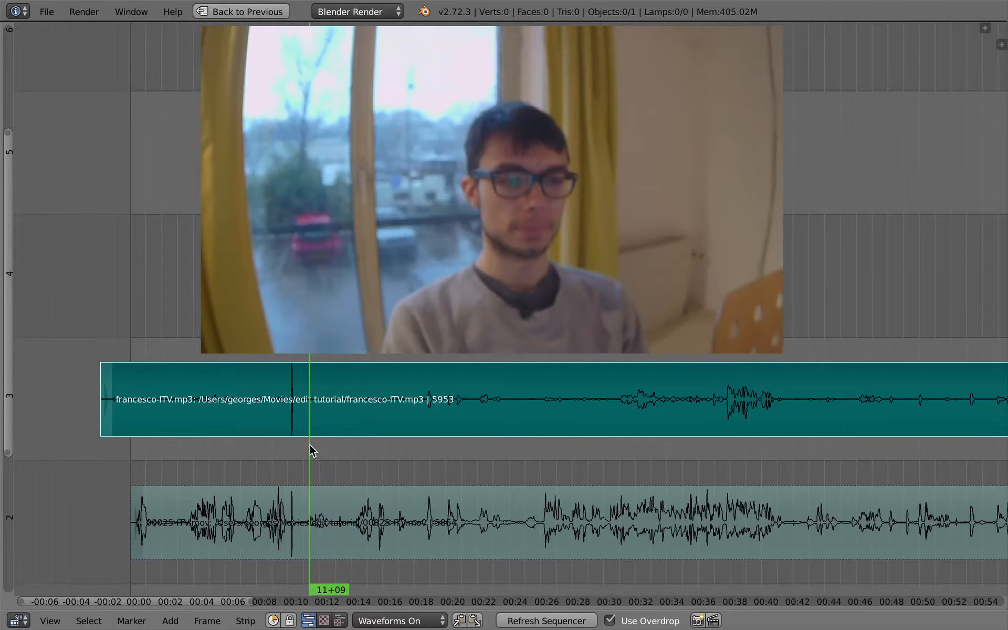
key("alt+a")
key("alt+a")
left_click(302, 452)
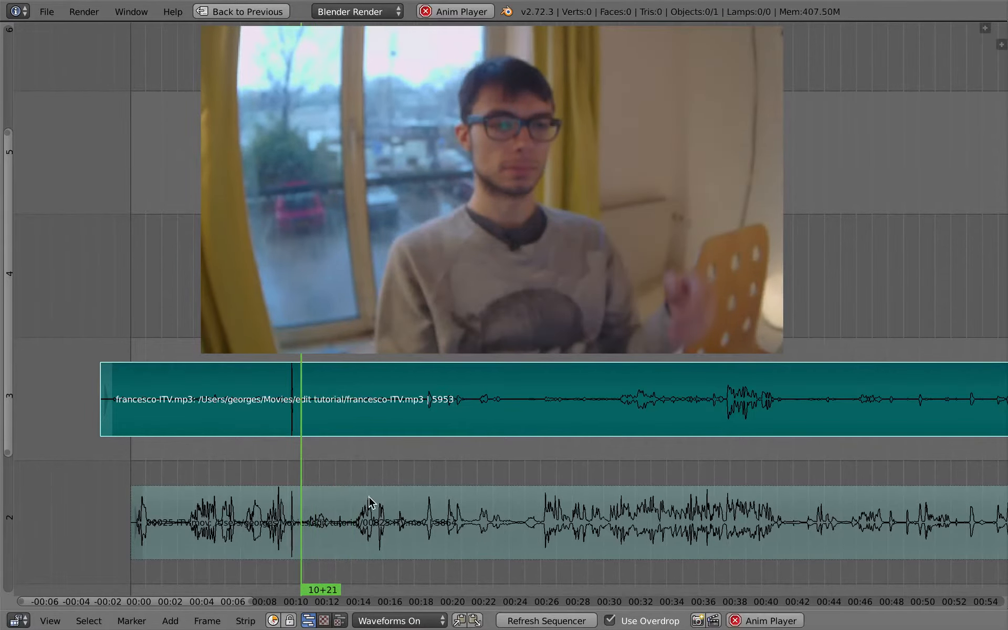
key("alt+a")
key("alt+a")
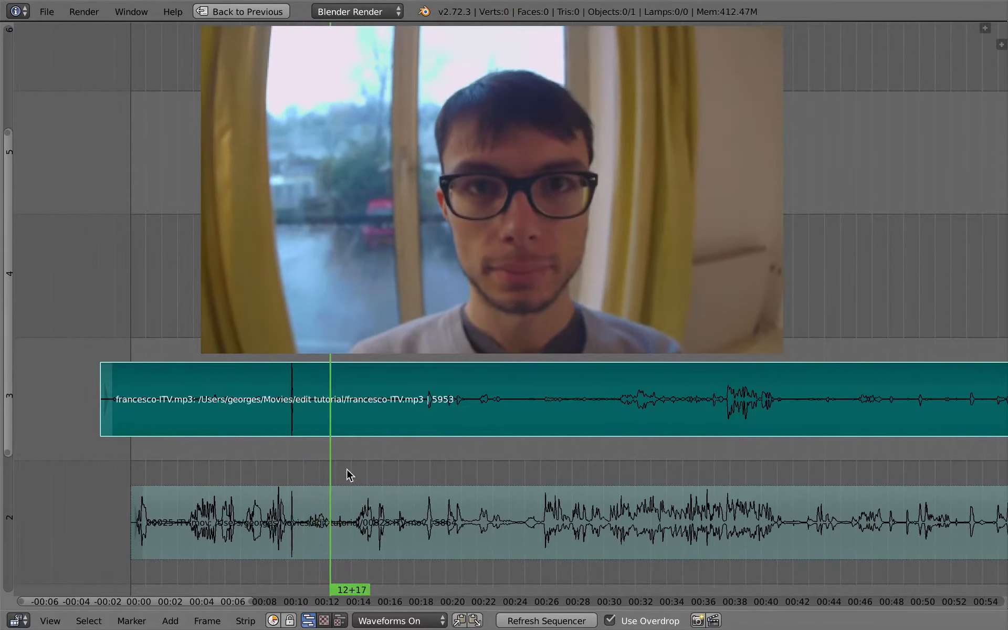
Step: Mute the mp3 strip, unmute the 00025-ITV.mov sound strip and play from about 10+17 to compare the camera audio
key("g")
right_click(330, 408)
key("a")
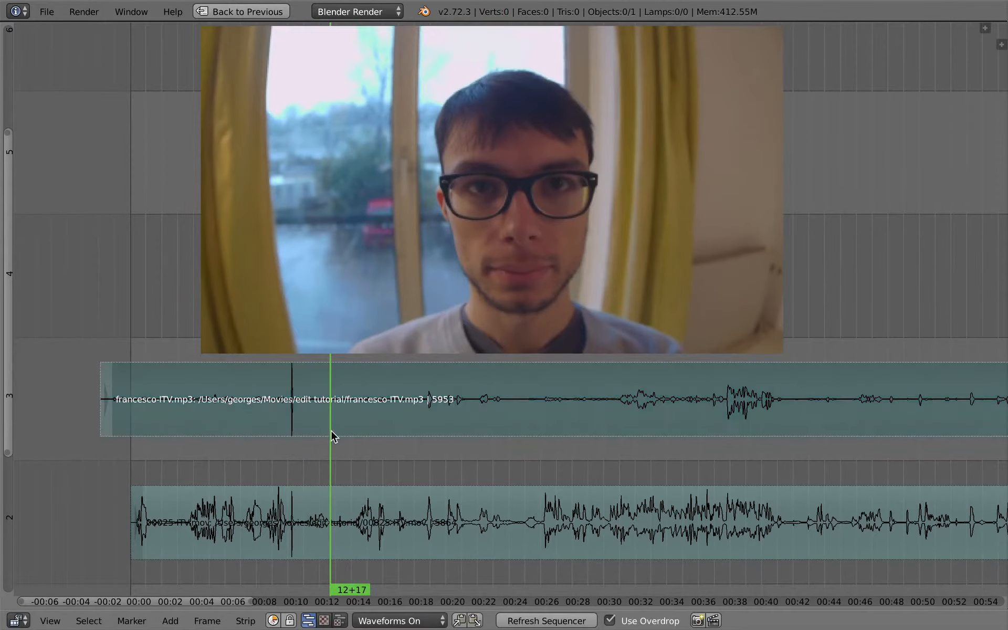
right_click(335, 515)
left_click(301, 512)
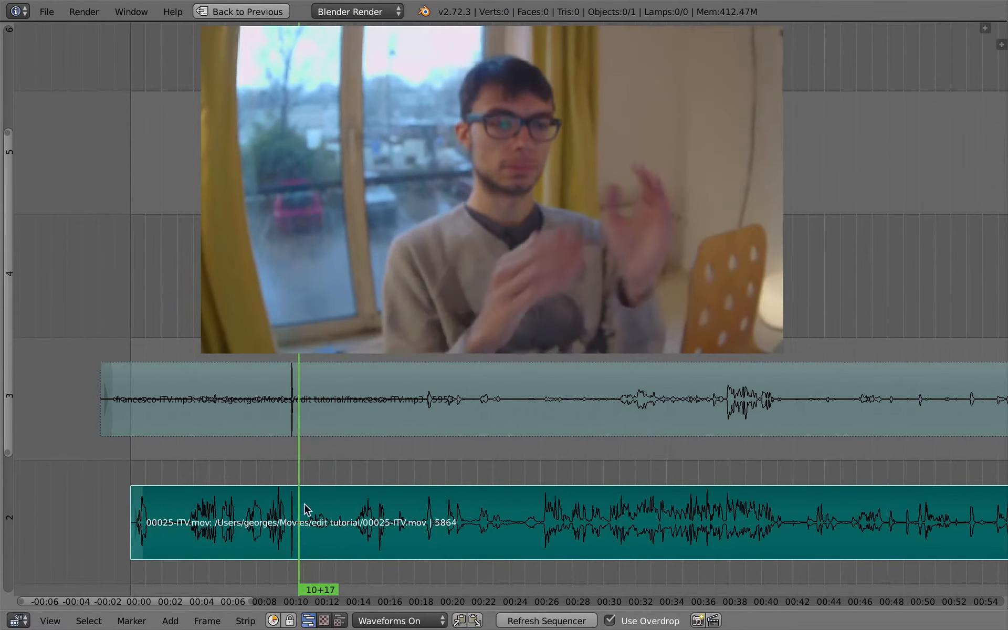
key("alt+a")
key("alt+a")
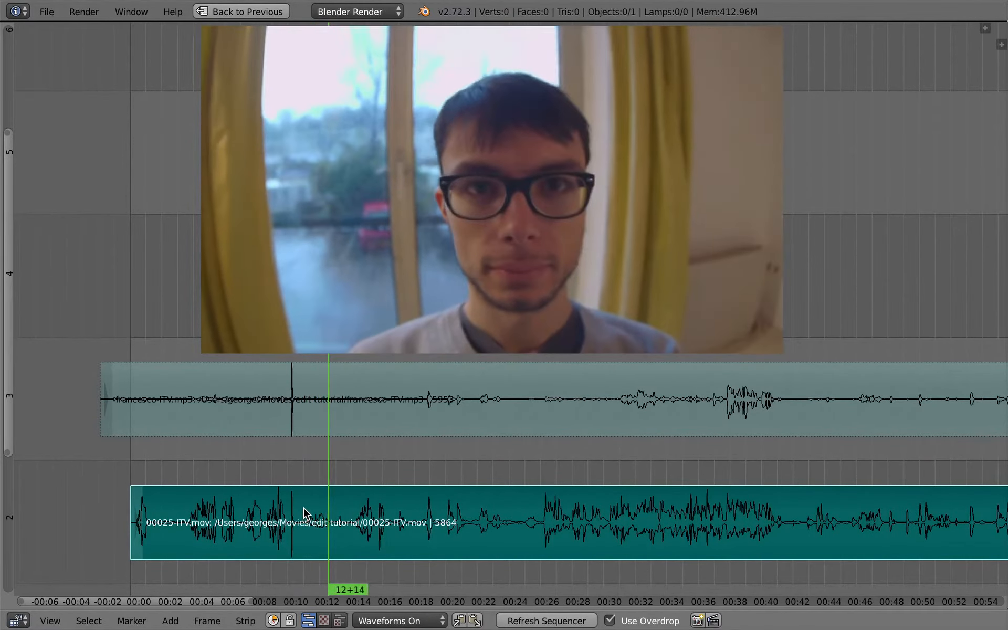
Step: Mute the 00025-ITV.mov sound strip again and unmute the mp3 strip on channel 3
key("a")
right_click(332, 404)
key("alt+h")
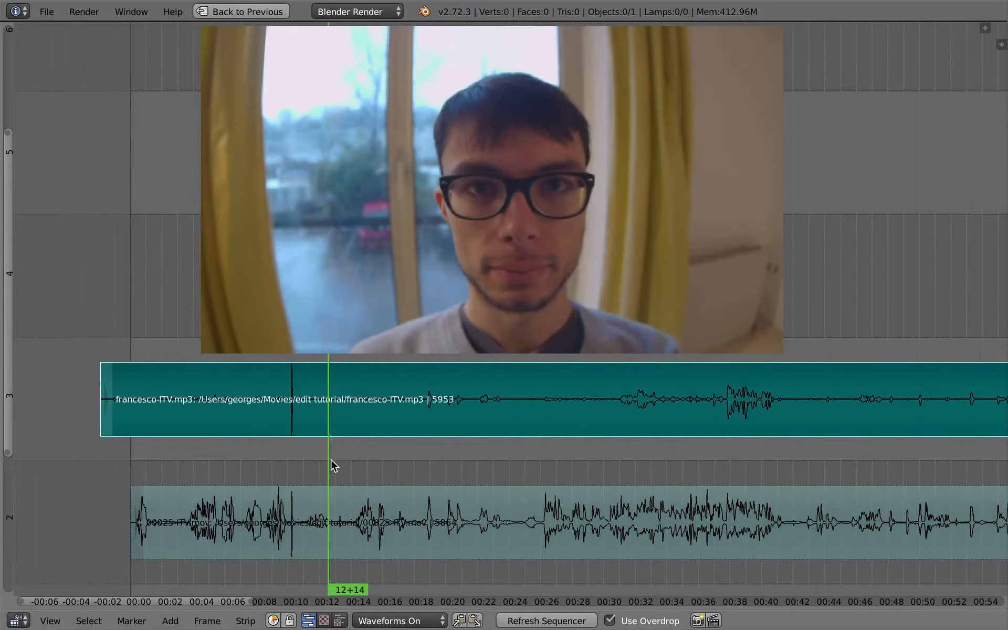
Step: Play the interview with the mp3 audio at a raised system volume, and review the aligned strips over their full length
scroll(366, 507, "down", 1)
key("alt+a")
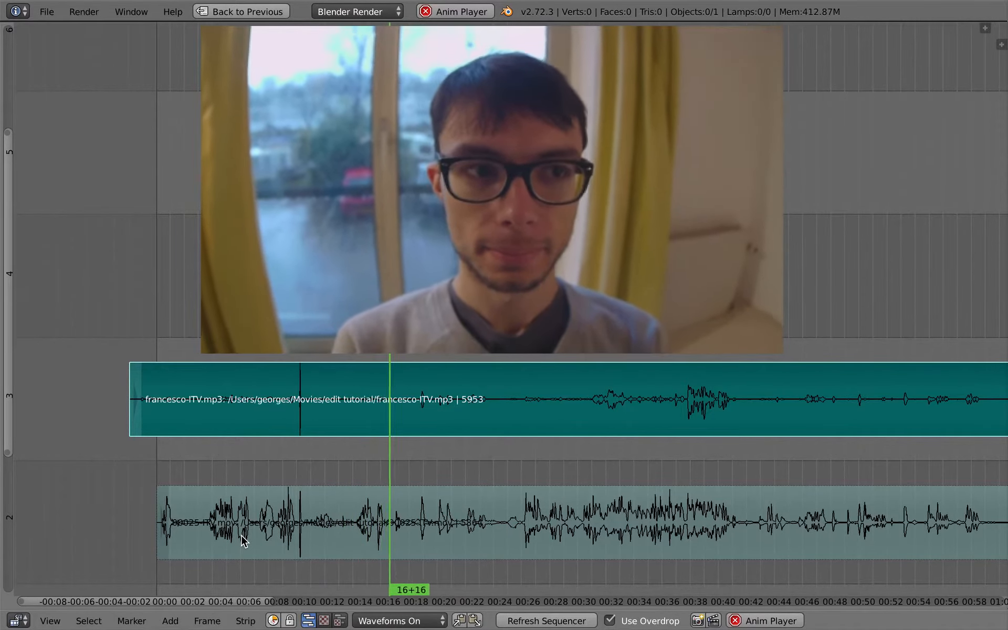
scroll(457, 485, "down", 5)
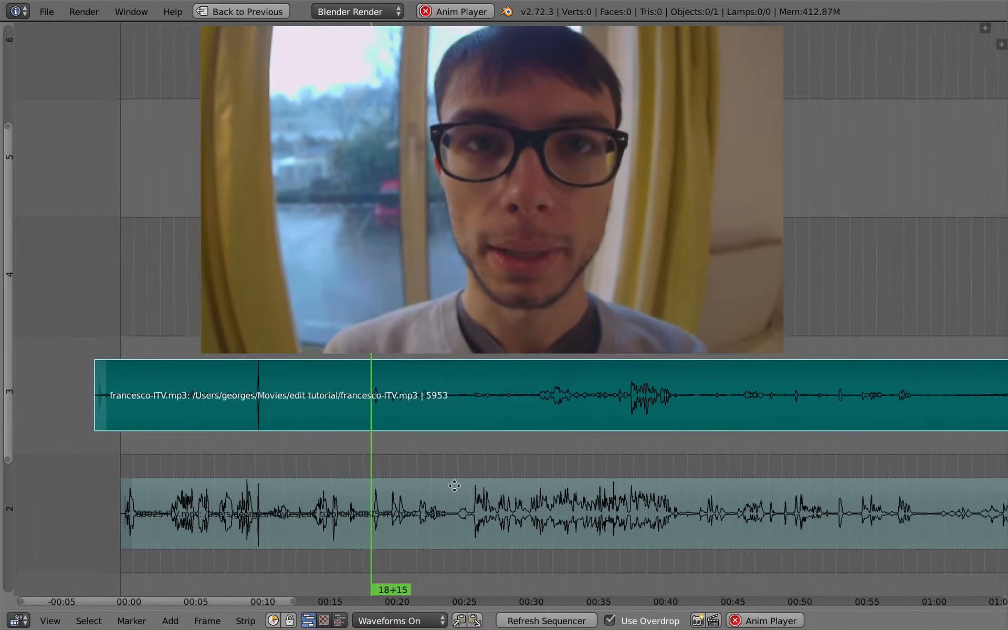
middle_click_drag(498, 481, 374, 463)
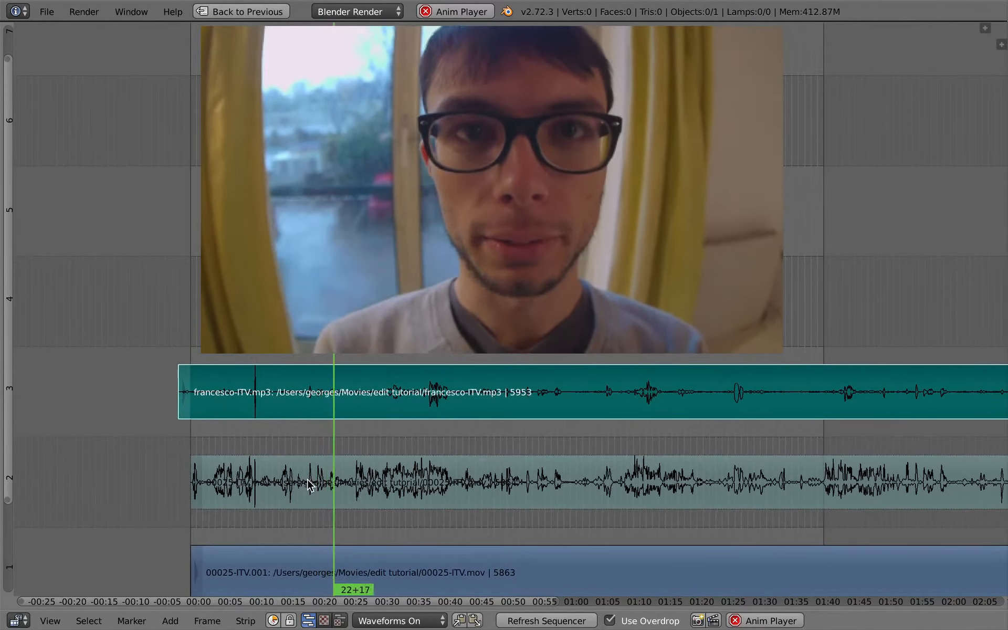
key("XF86AudioRaiseVolume")
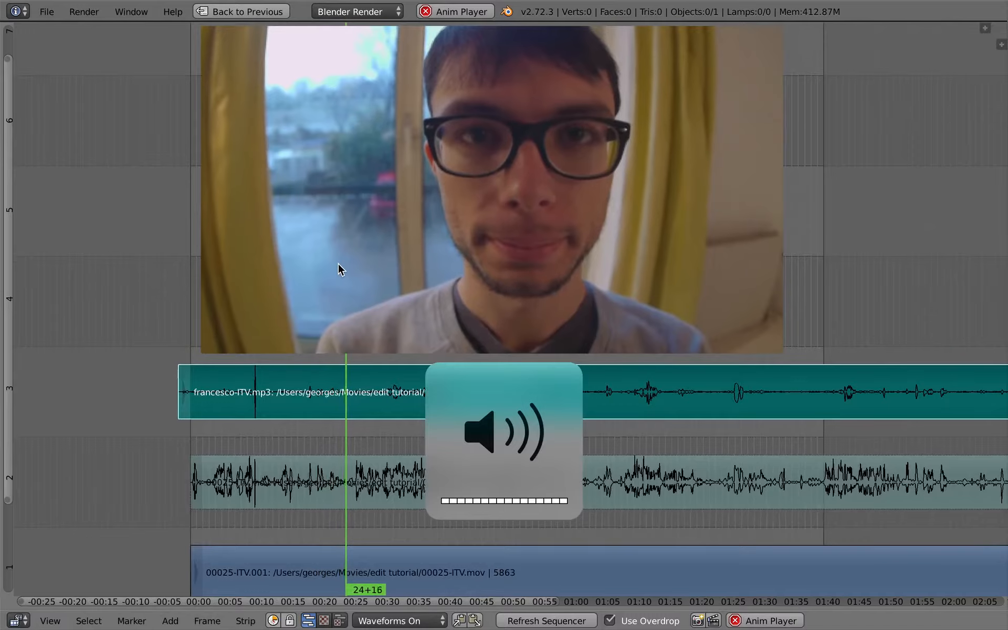
key("alt+a")
left_click(370, 434)
middle_click_drag(474, 526, 362, 482)
middle_click_drag(417, 514, 325, 468, "ctrl")
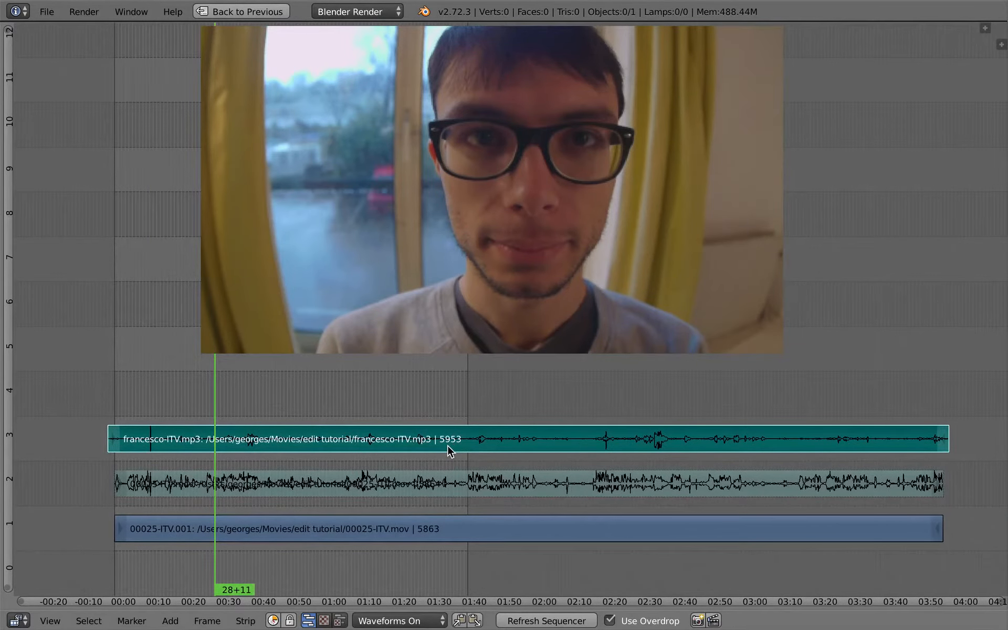
Step: Restore the full Video Editing-bin layout and rename the current scene as Sync_itv
key("ctrl+Up")
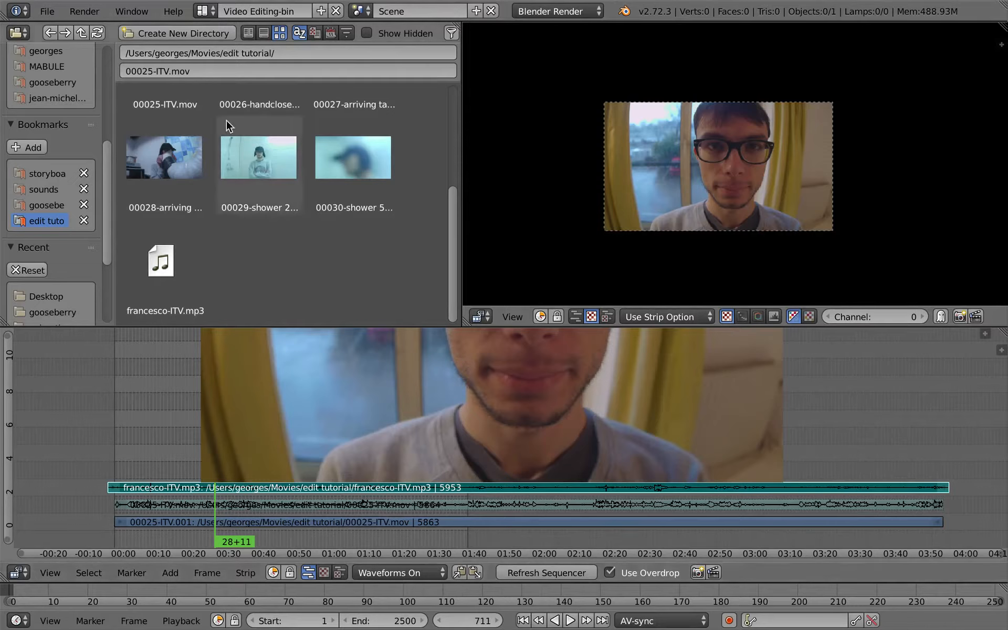
left_click(205, 11)
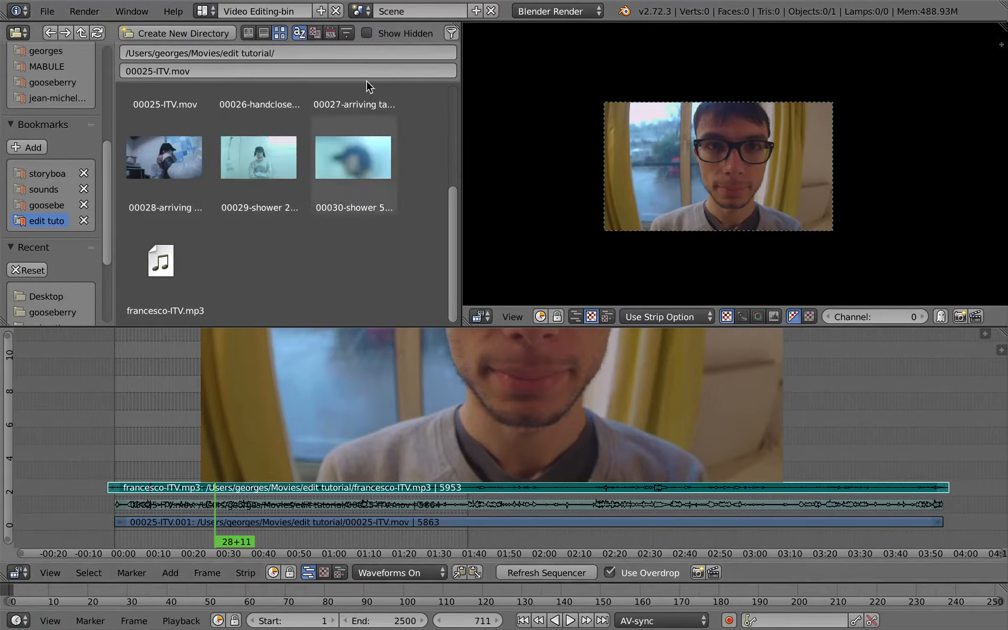
left_click(429, 9)
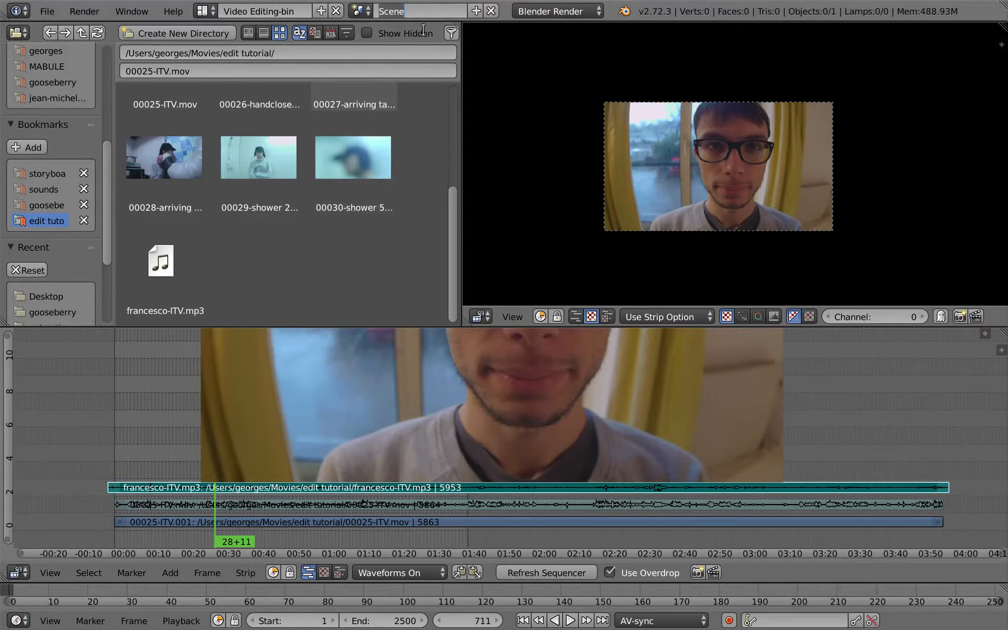
type("Sync_itv")
key("Return")
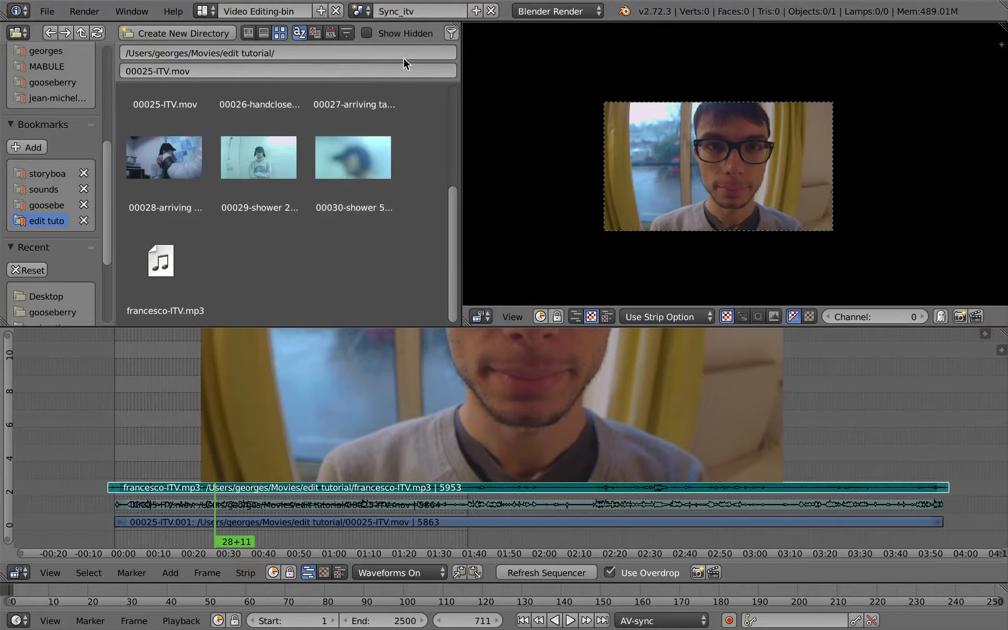
Step: Add a new empty scene and name it editing
left_click(476, 13)
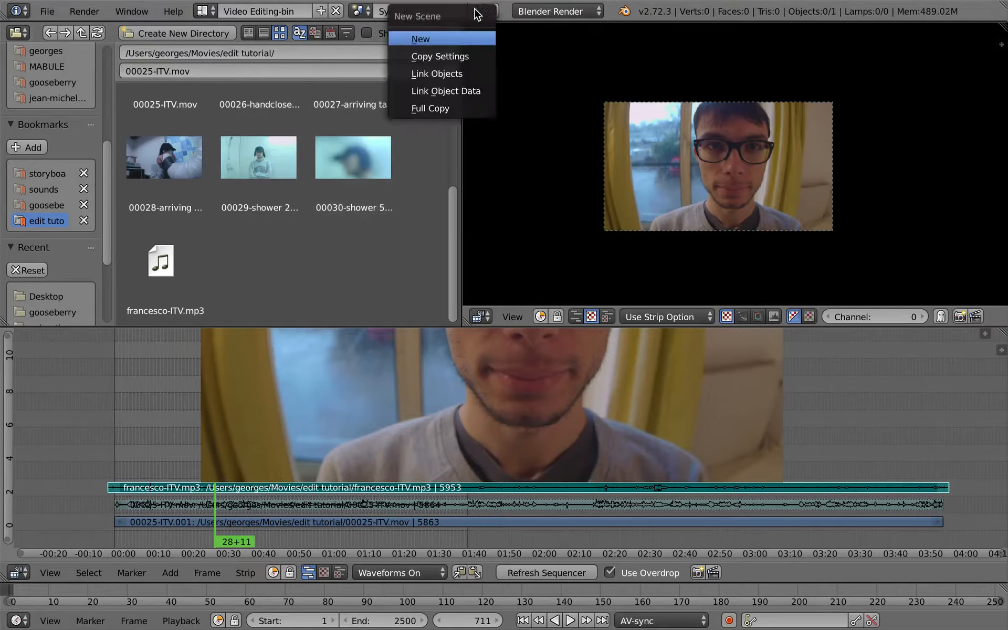
left_click(464, 44)
type("editing")
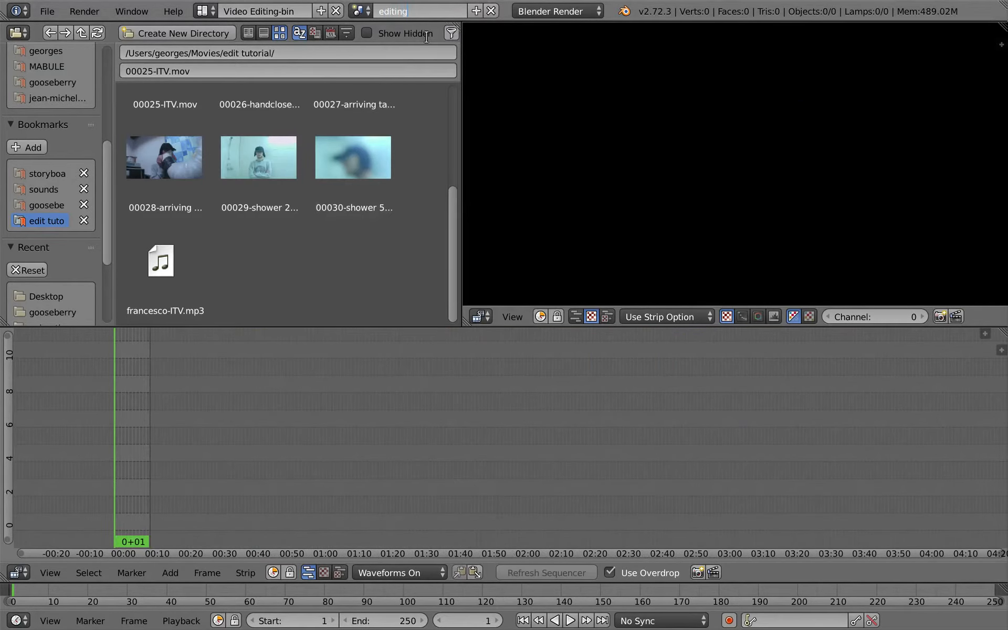
key("Return")
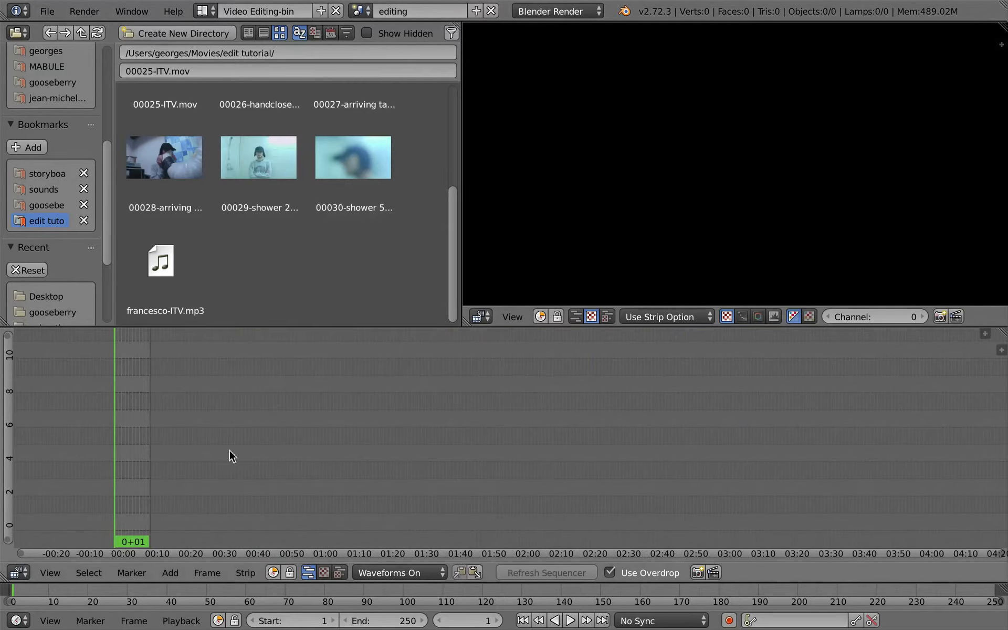
Step: Rename the new empty scene as edit
mouse_move(412, 4)
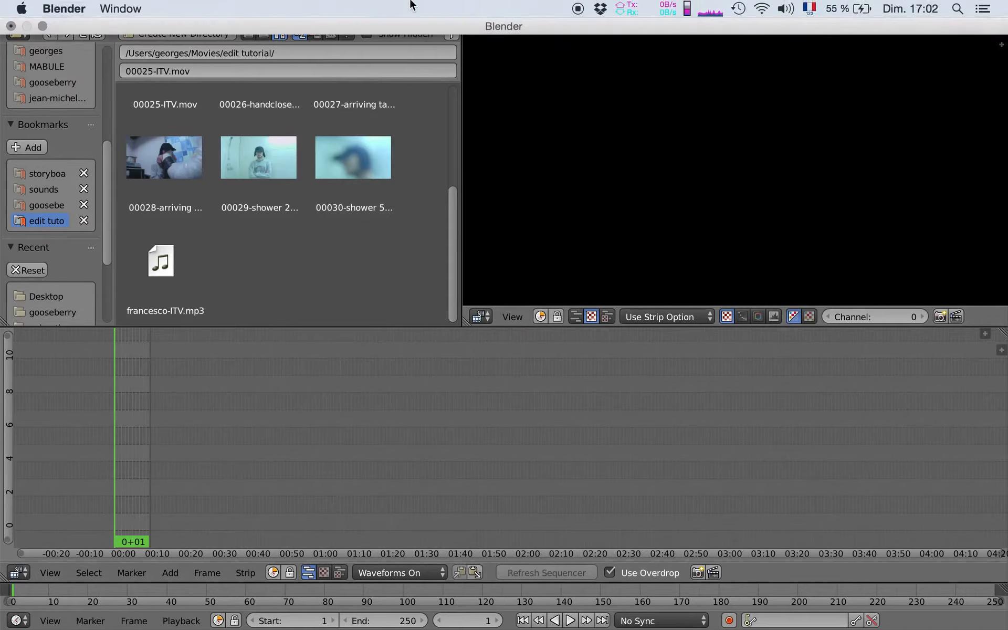
type("movie")
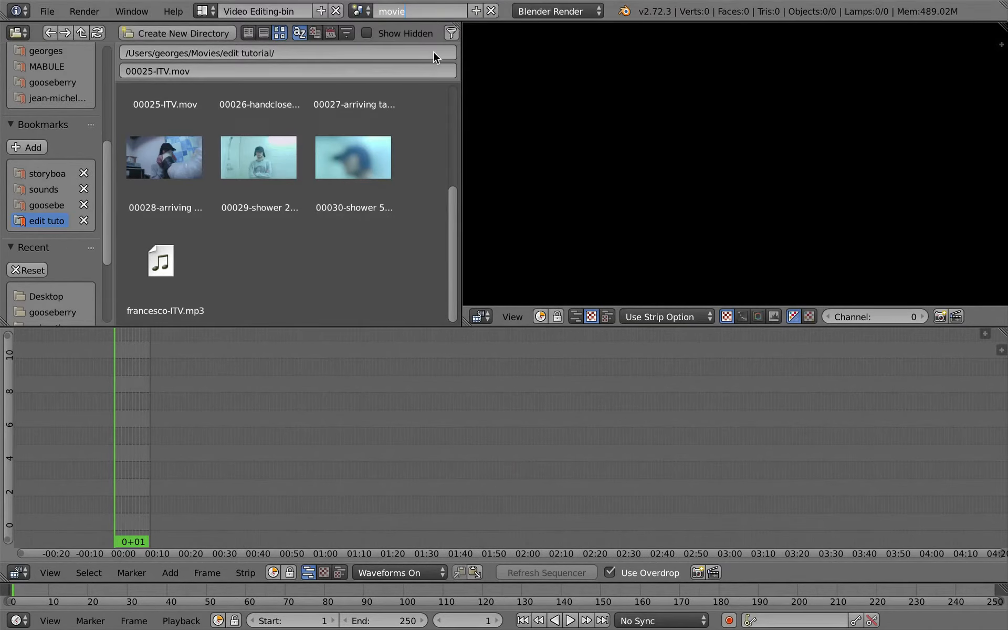
type("edit")
key("Return")
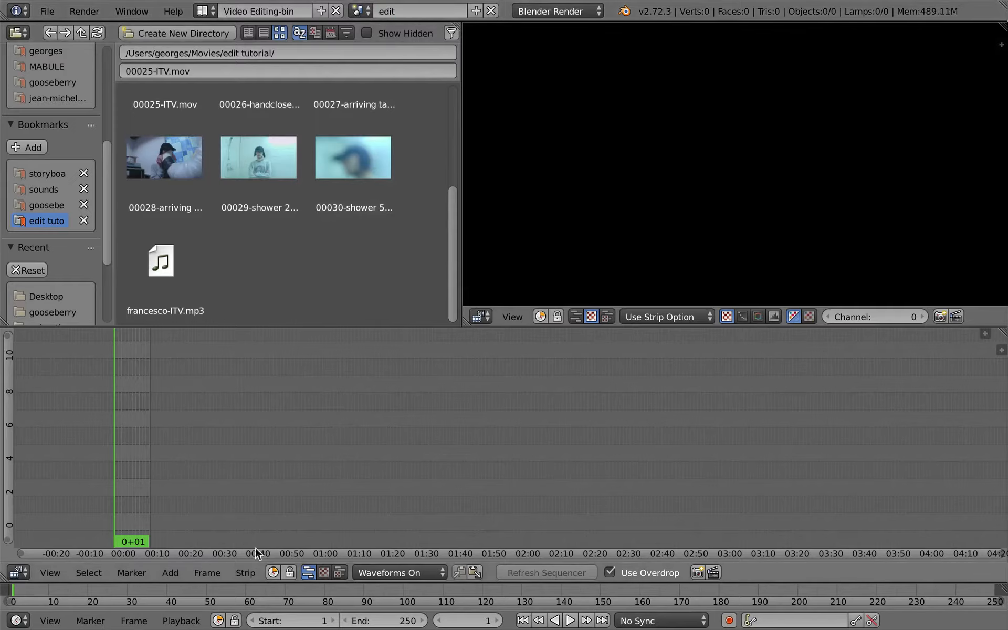
Step: Set the end frame of the edit scene to 15000
left_click_drag(389, 621, 454, 599)
left_click(391, 615)
type("15000")
key("Return")
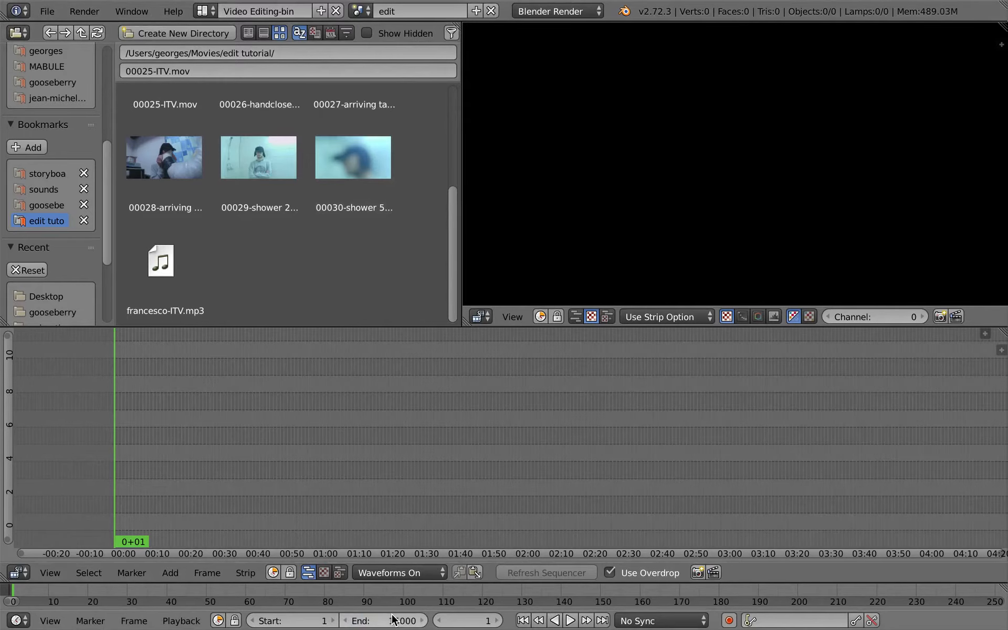
middle_click_drag(269, 484, 548, 430)
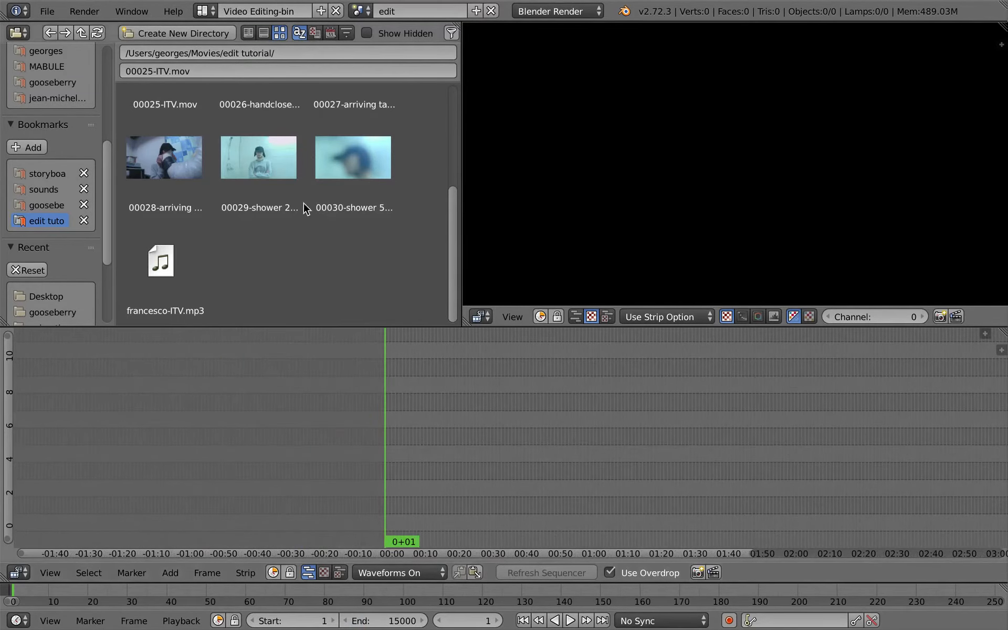
Step: Add the Sync_itv scene as a scene strip on channel 1 of the edit timeline, starting at frame 1
left_click(205, 12)
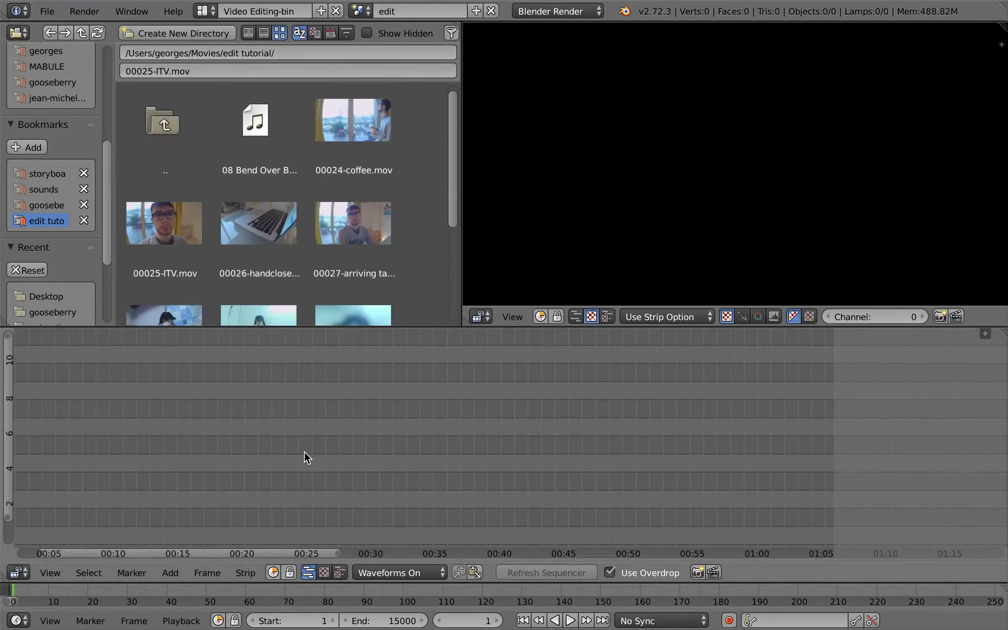
key("Home")
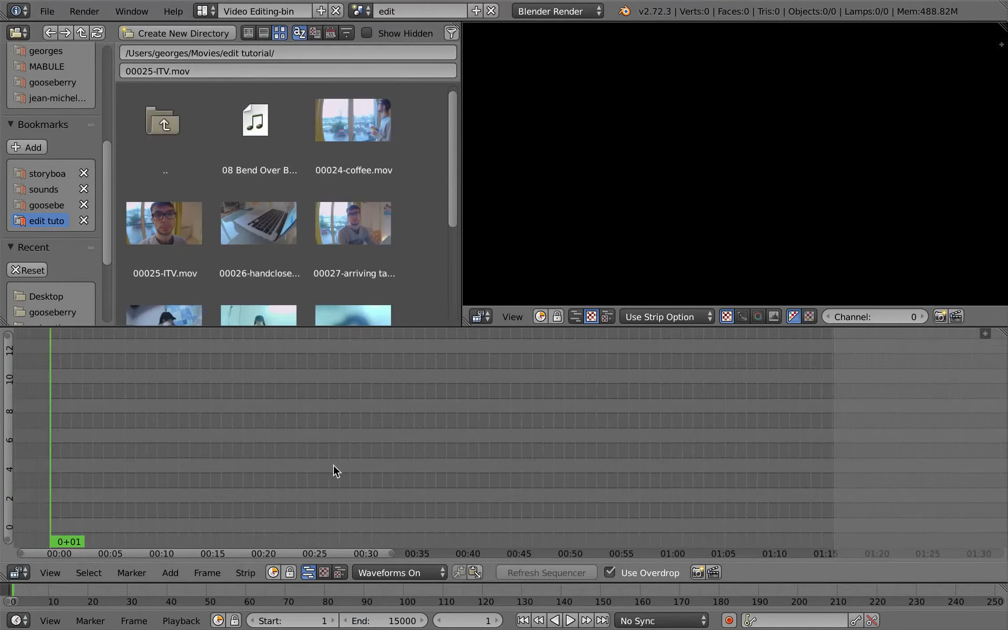
middle_click_drag(190, 443, 395, 436)
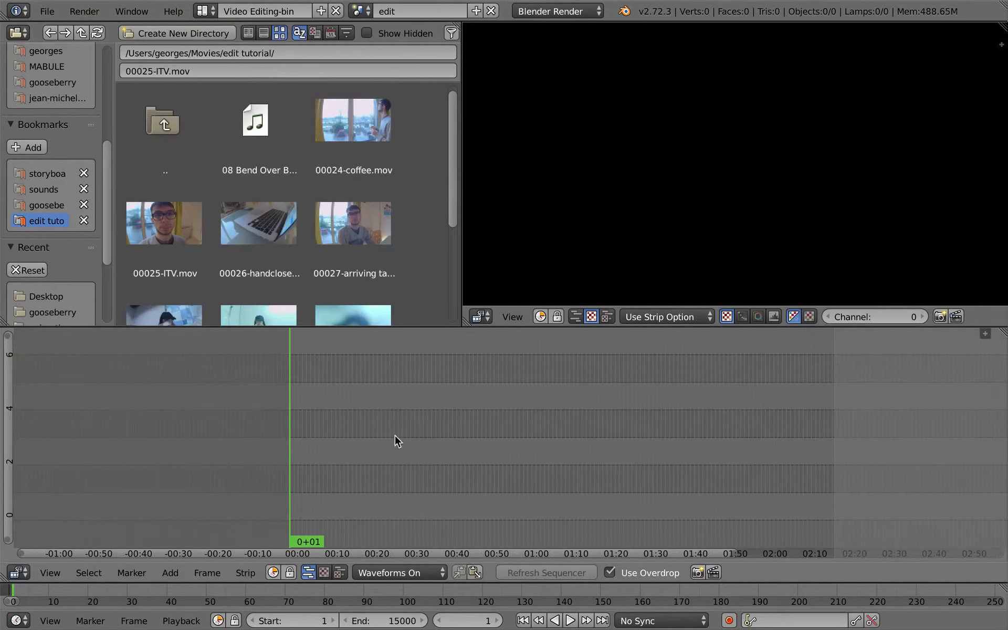
key("shift+a")
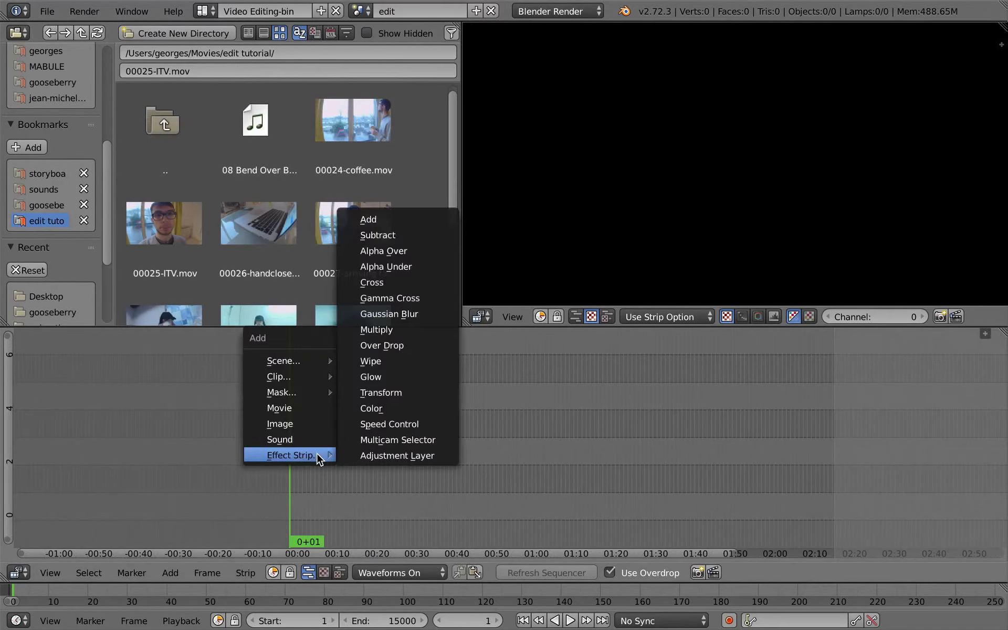
mouse_move(300, 365)
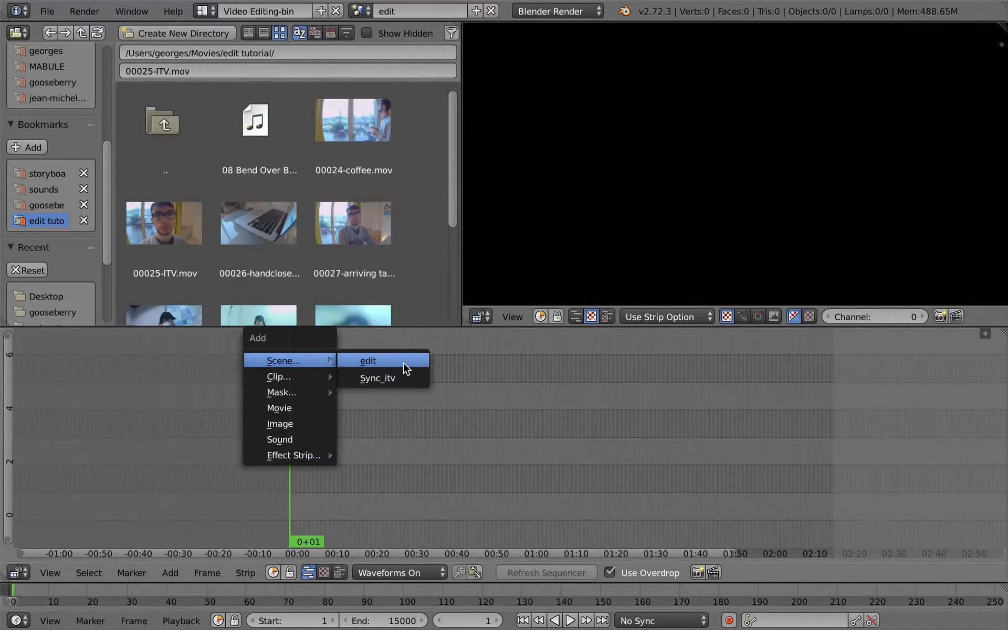
left_click(402, 379)
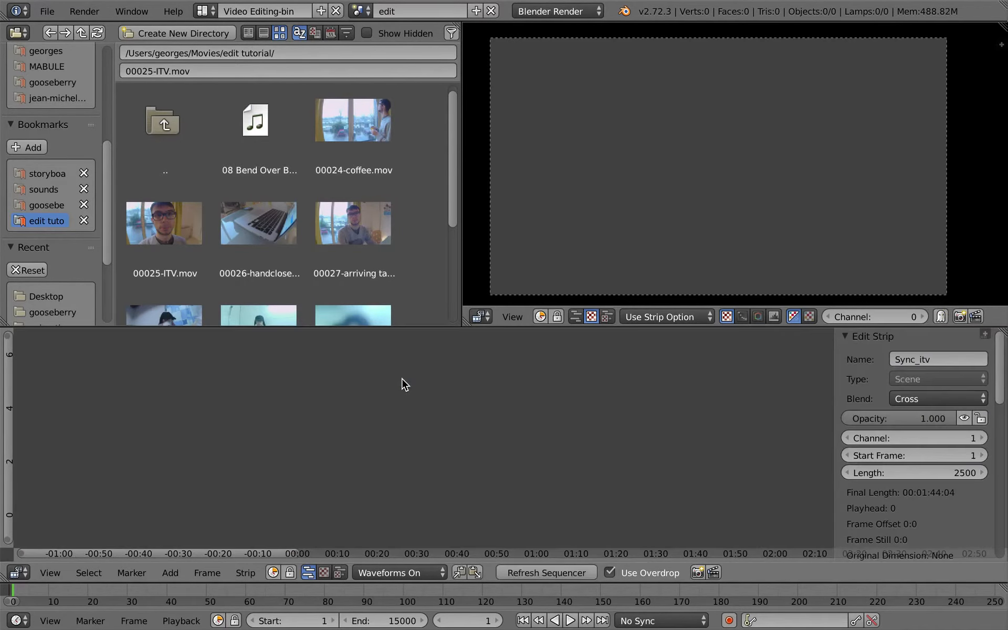
Step: Switch Use Overdrop off to inspect the Sync_itv strip in the timeline, and switch it back on
left_click(604, 571)
middle_click_drag(401, 421, 456, 398)
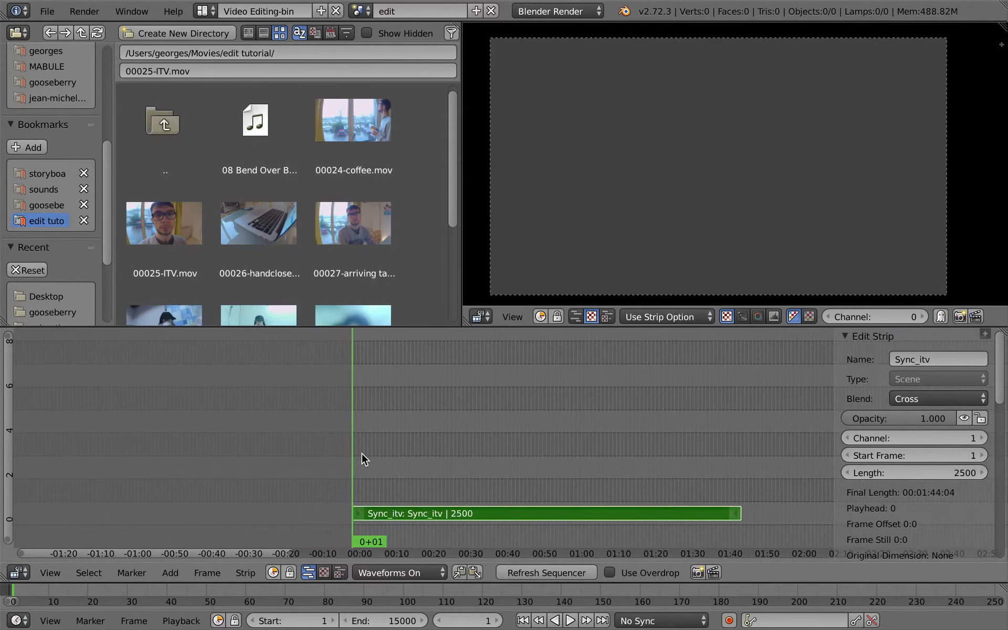
key("ctrl+Up")
mouse_move(369, 467)
left_mouse_down()
mouse_move(384, 470)
mouse_move(356, 467)
left_mouse_up()
key("ctrl+Up")
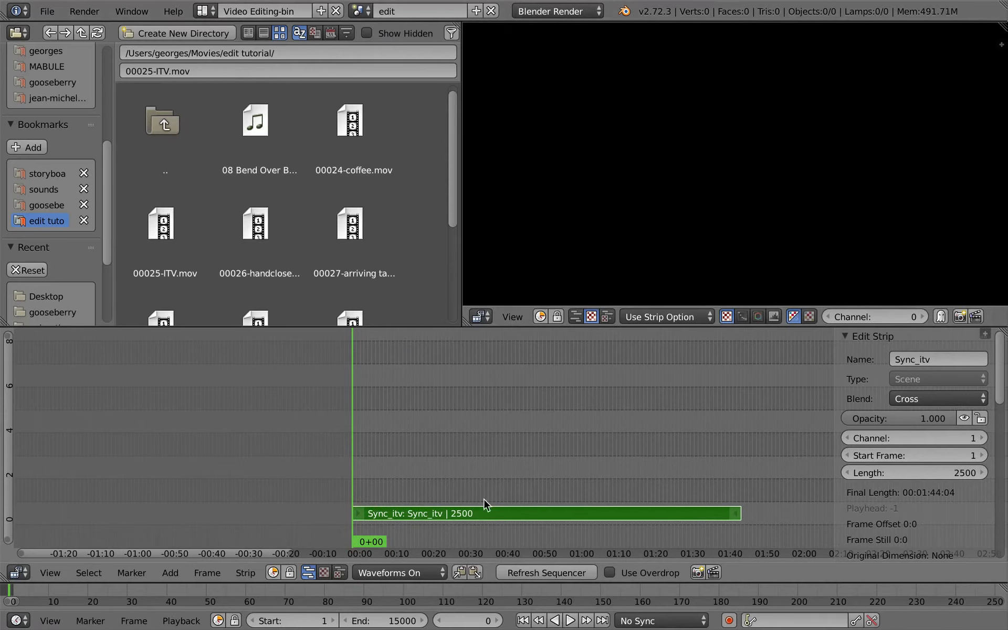
left_click(609, 572)
Step: Move the playhead to frame 207 and enable Use Sequence for the Sync_itv scene strip
left_click_drag(378, 479, 612, 471)
scroll(914, 528, "down", 10)
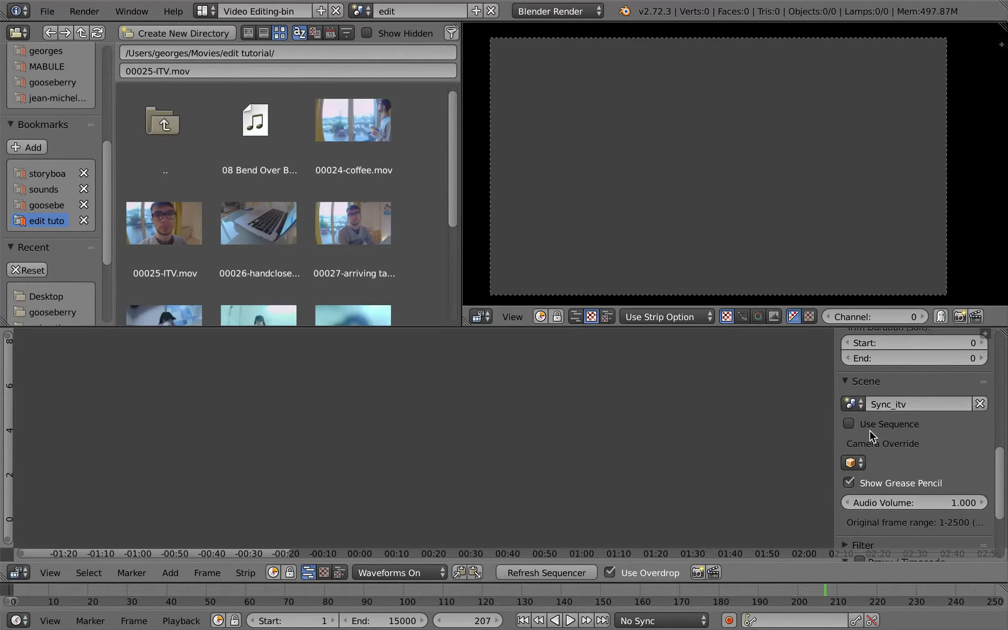
left_click(849, 424)
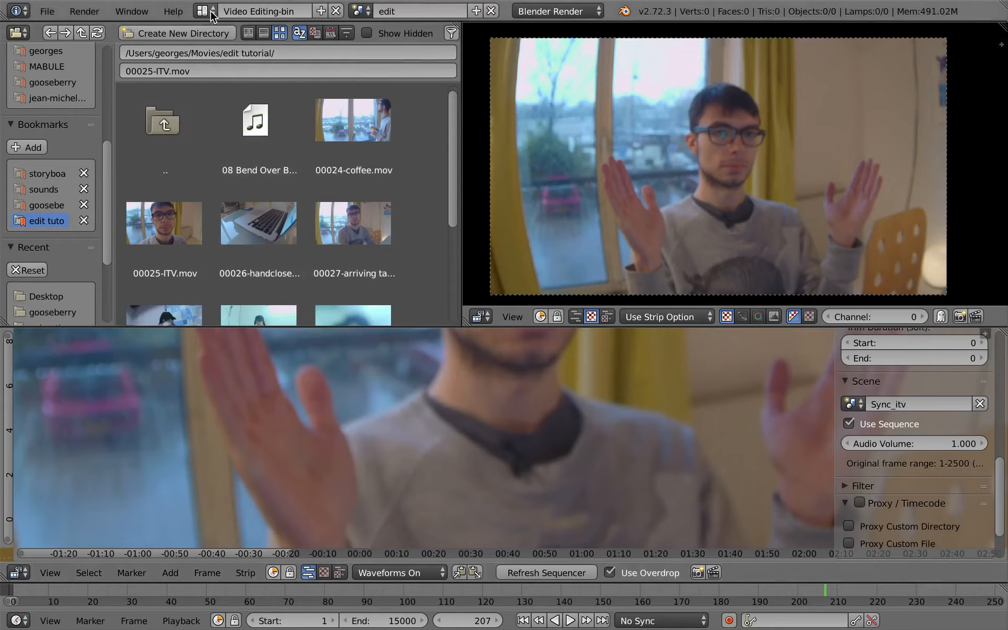
Step: Set the edit scene's render resolution to 25% and its frame rate to 25 fps, and return to the Video Editing-bin layout
key("ctrl+Left")
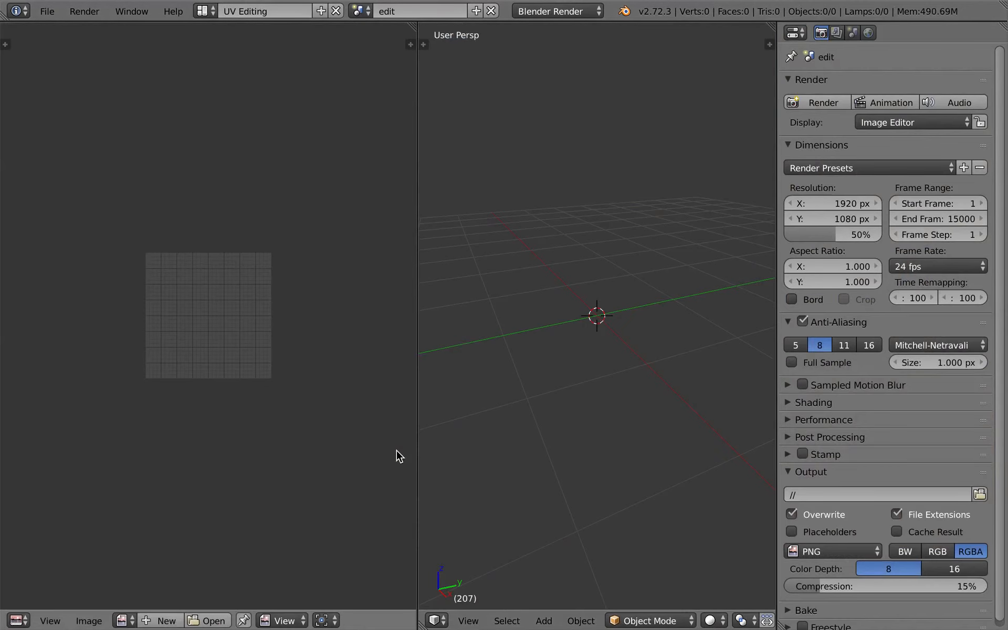
left_click(840, 235)
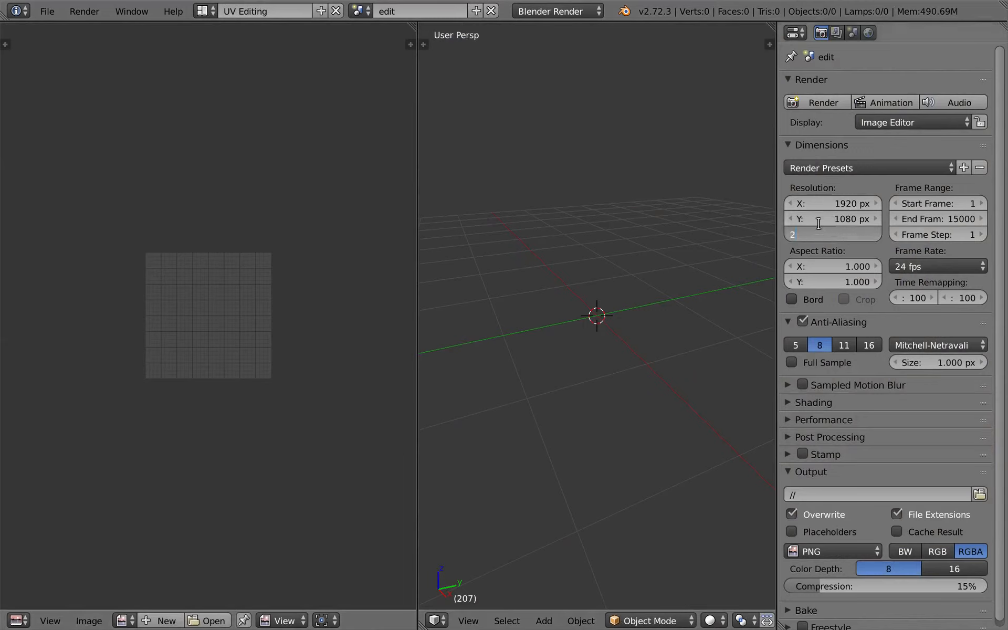
type("25")
key("Return")
left_click(961, 266)
left_click(951, 316)
key("ctrl+Right")
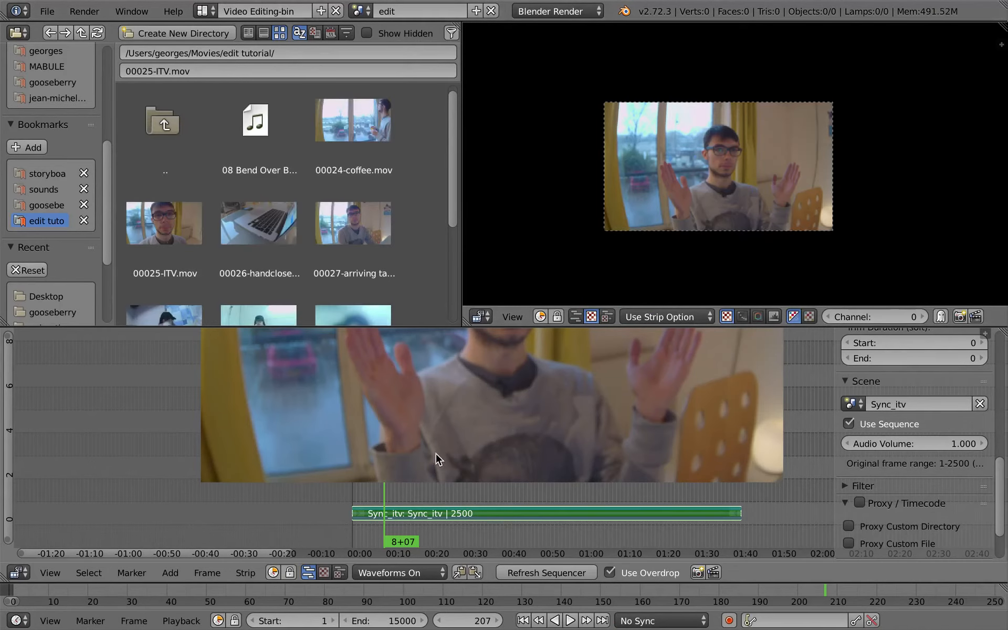
Step: Maximize the sequencer without its strip properties, and play the Sync_itv strip from frame 207
key("ctrl+Up")
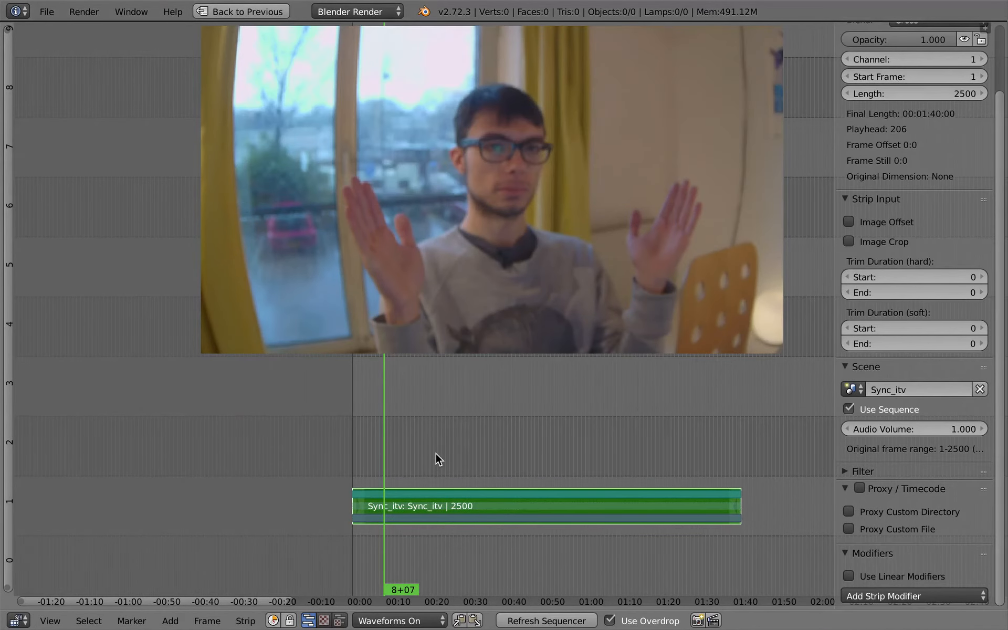
key("n")
middle_click_drag(440, 436, 379, 467, "ctrl")
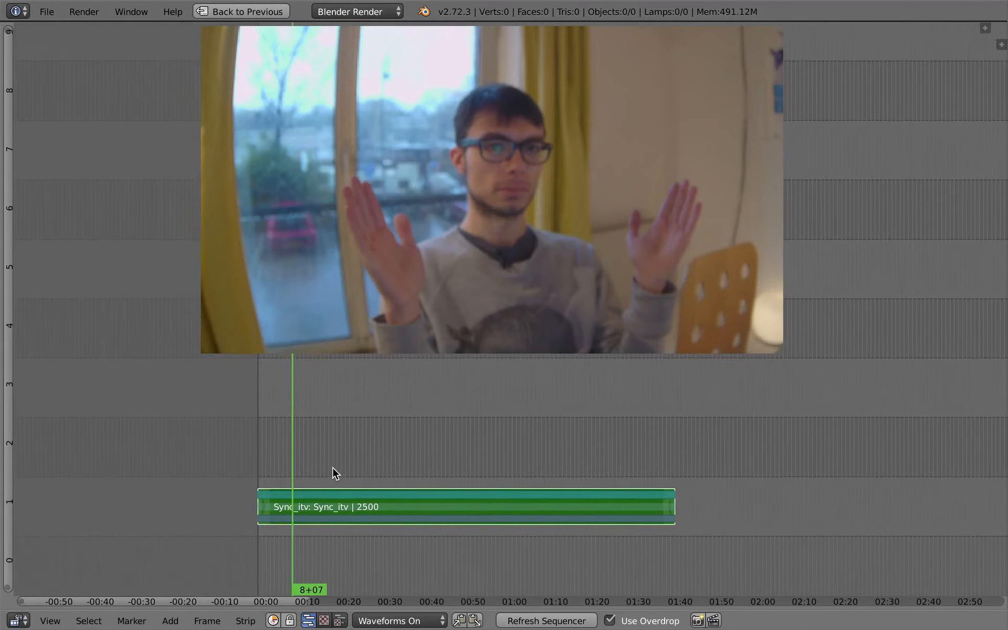
key("alt+a")
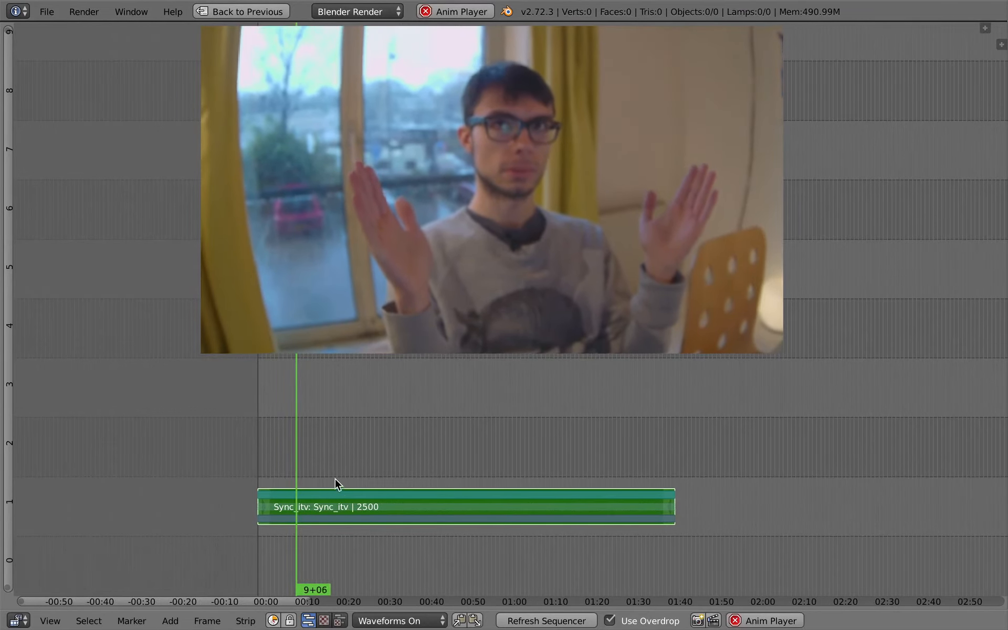
key("alt+a")
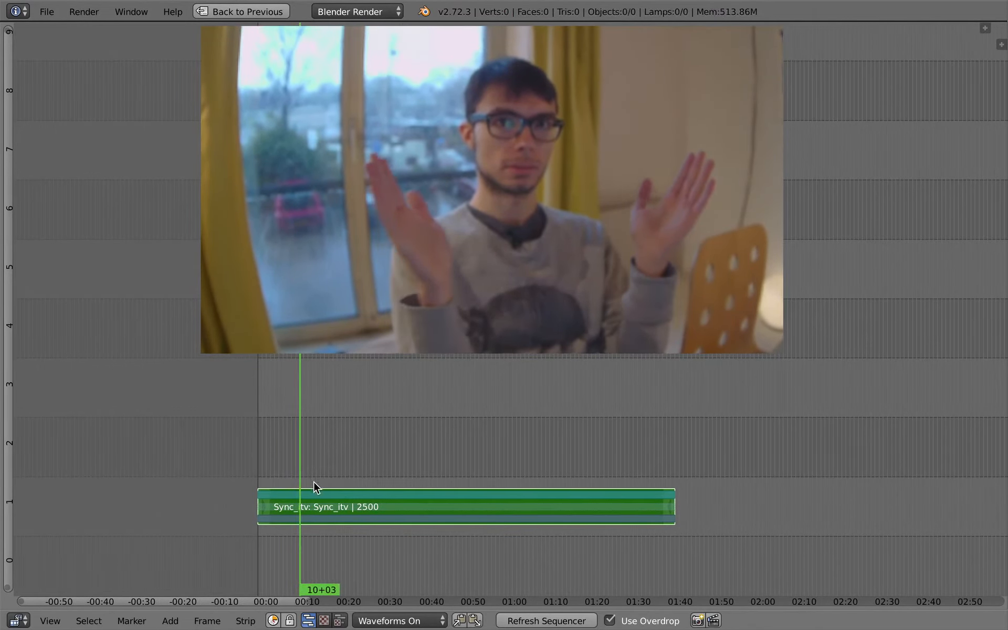
Step: Restore the full layout and set the playback sync mode to AV-sync
key("ctrl+Up")
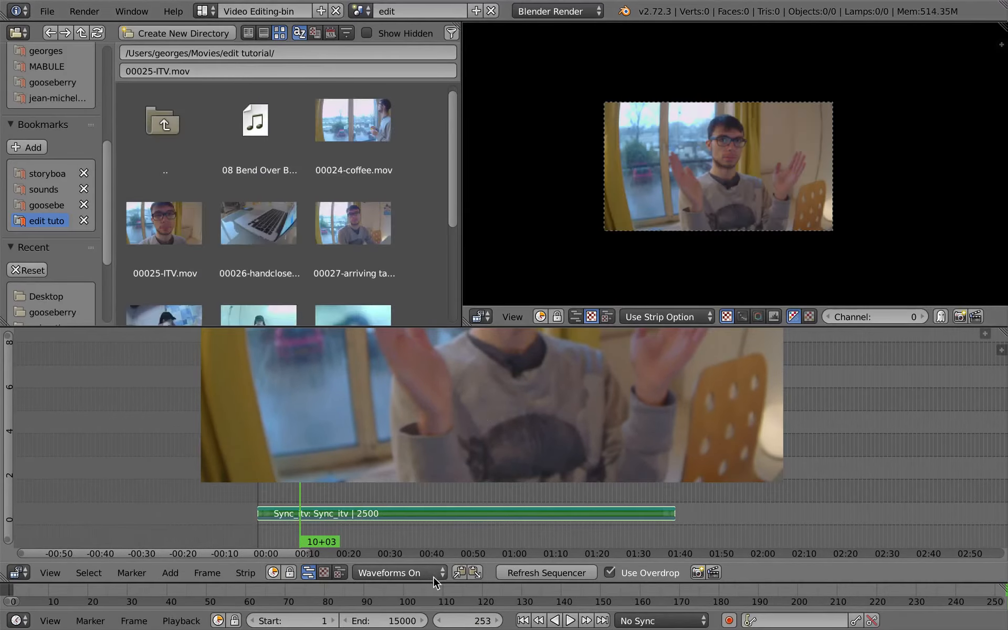
left_click(660, 623)
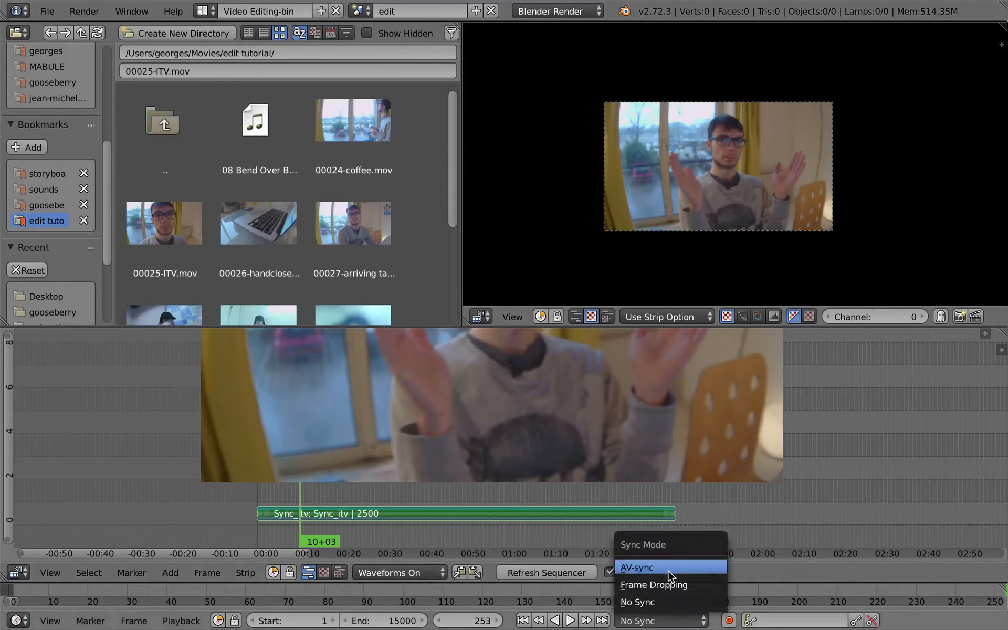
left_click(670, 572)
left_click(184, 621)
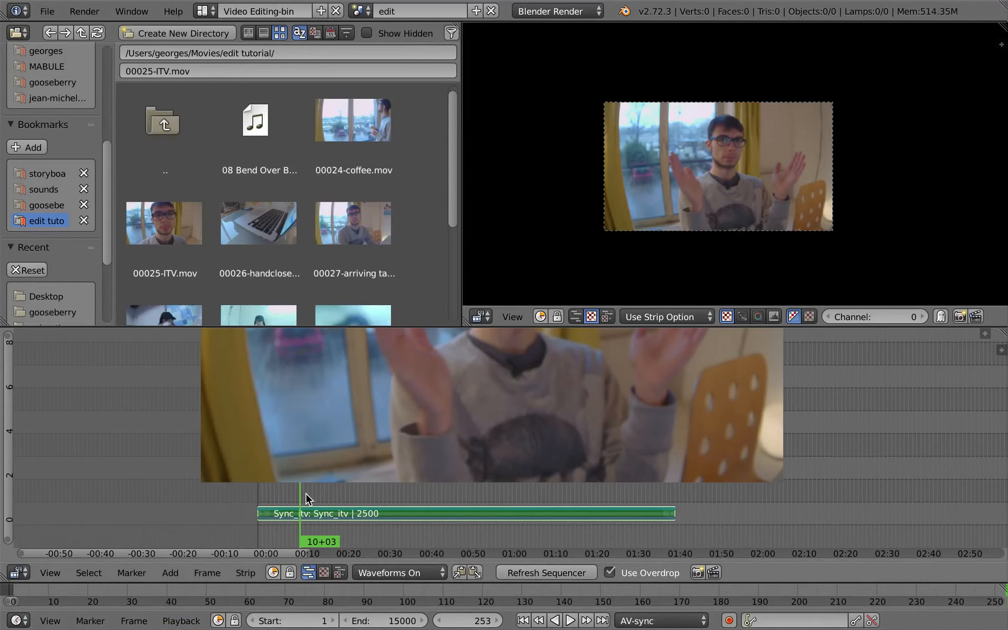
Step: Play the Sync_itv strip in the maximized sequencer through the hand clap to the start of the interview
key("alt+a")
key("ctrl+Up")
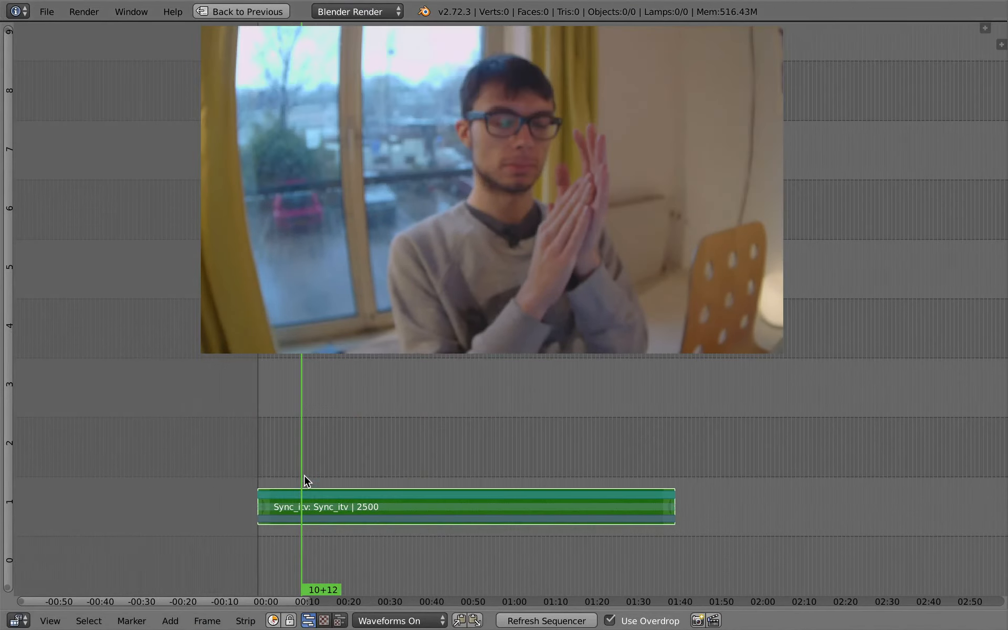
key("alt+a")
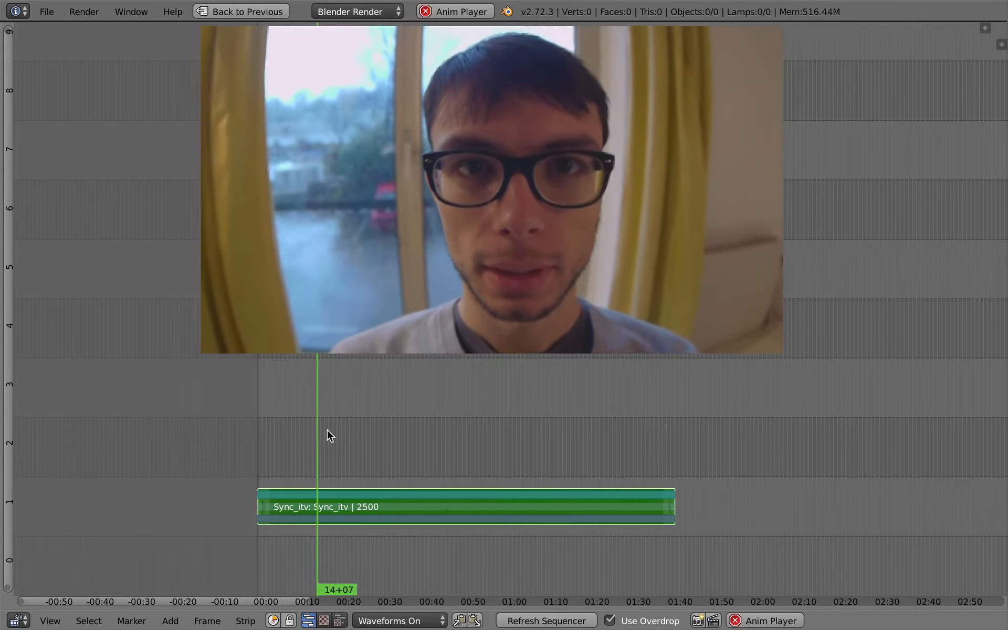
key("alt+a")
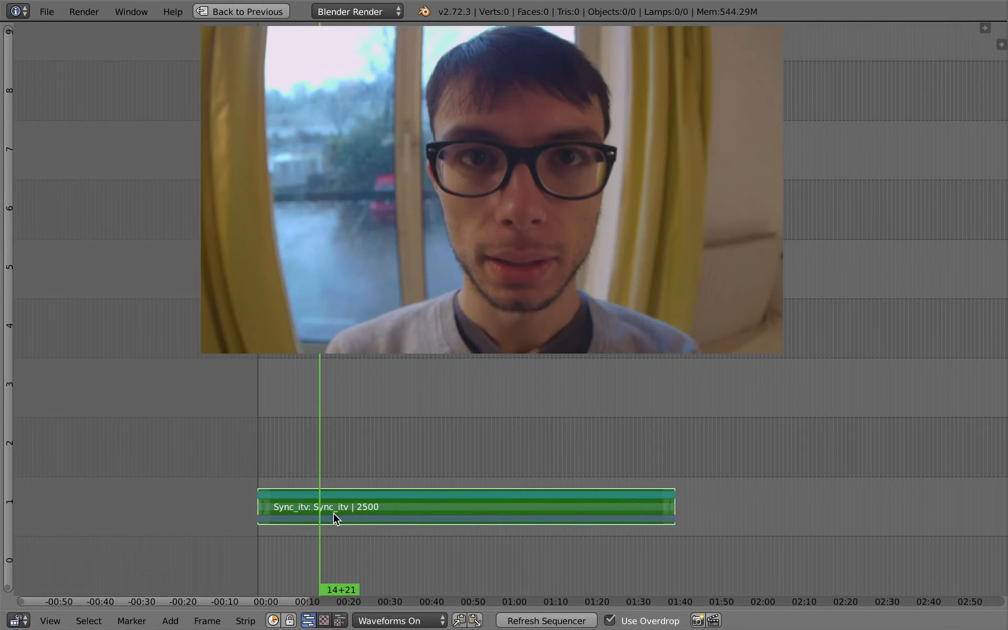
Step: Trim the start of the Sync_itv strip to frame 358 and play the interview from shortly after the cut
scroll(333, 512, "up", 1)
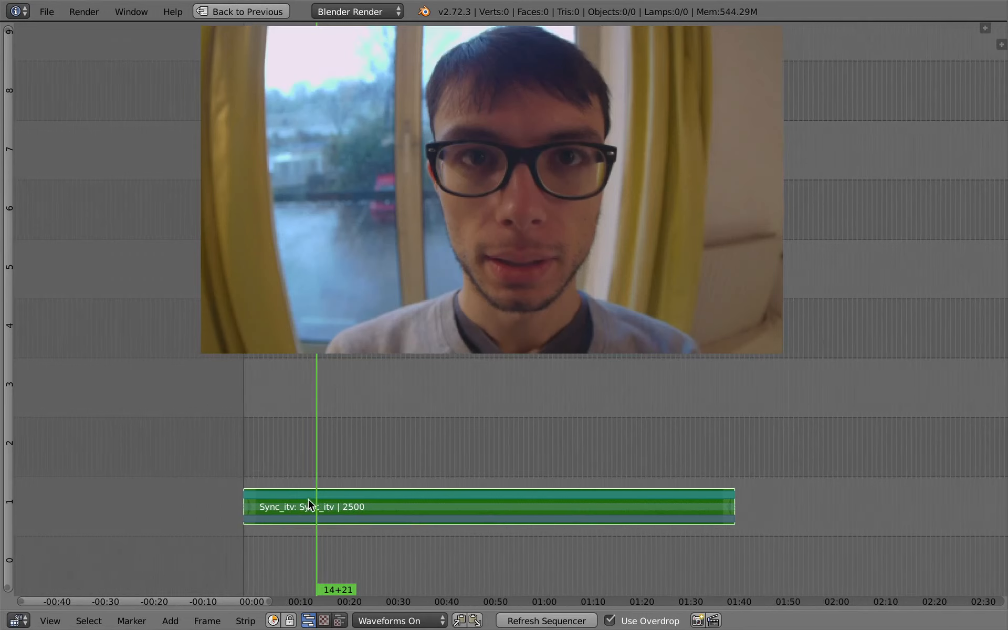
scroll(322, 502, "up", 2)
middle_click_drag(373, 449, 443, 430)
right_click_drag(301, 503, 387, 502)
mouse_move(389, 494)
left_mouse_down()
mouse_move(418, 496)
mouse_move(397, 494)
left_mouse_up()
key("alt+a")
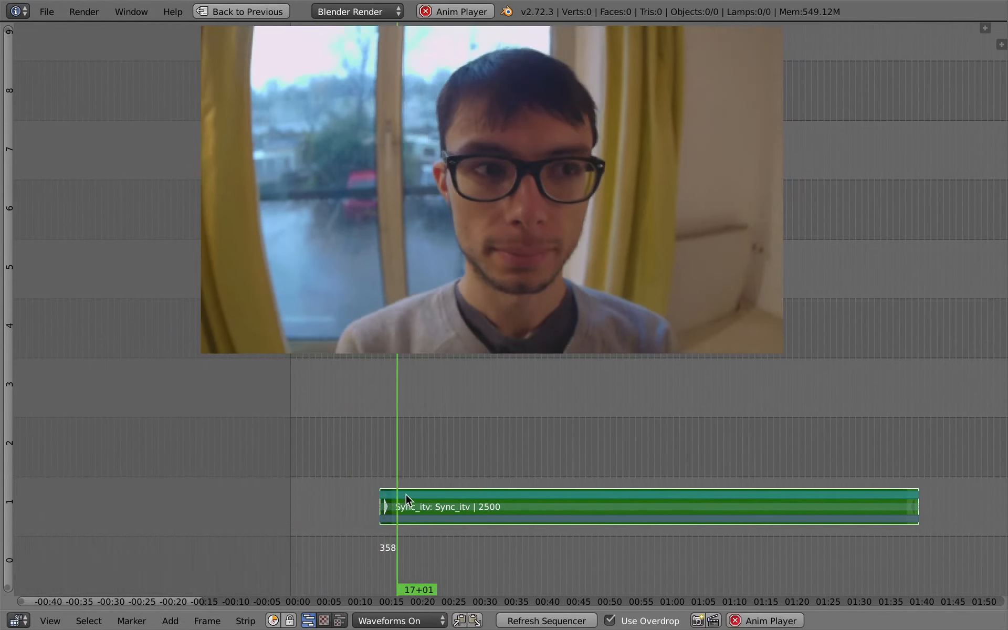